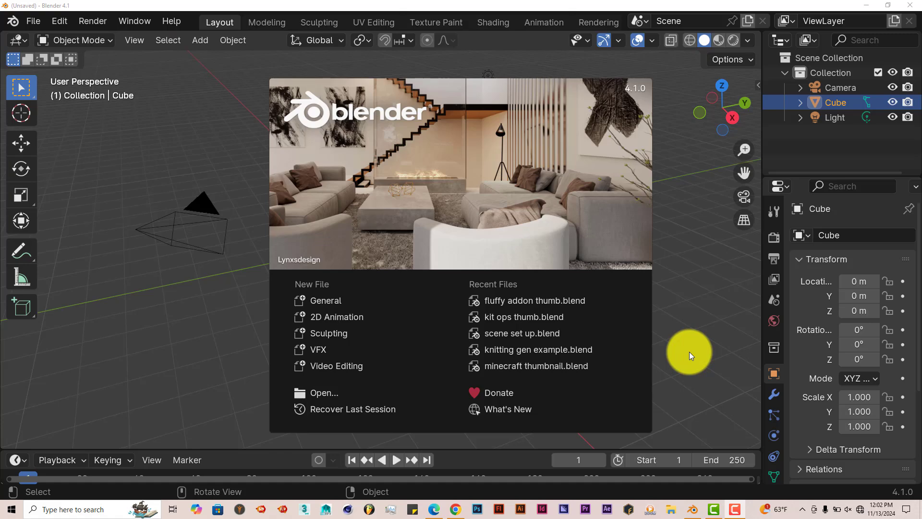
# Review the Alt Tab Easy Fog 2 product page on Blender Market, including its licences, features and disclaimer
pyautogui.click(456, 508)
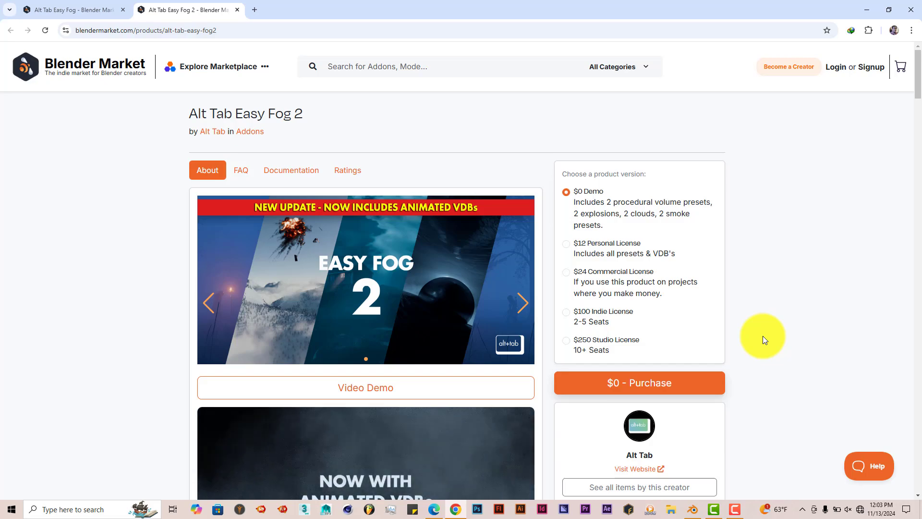
pyautogui.scroll(-20, 765, 340)
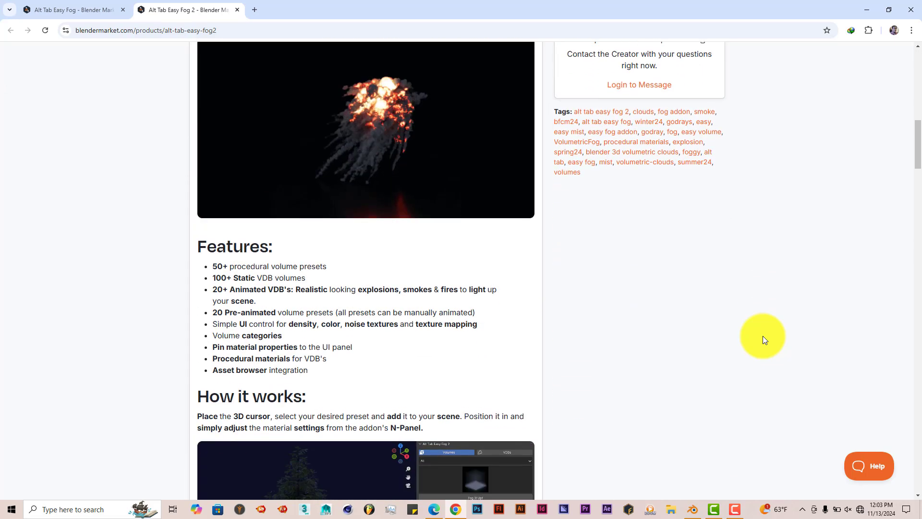
pyautogui.scroll(-20, 764, 339)
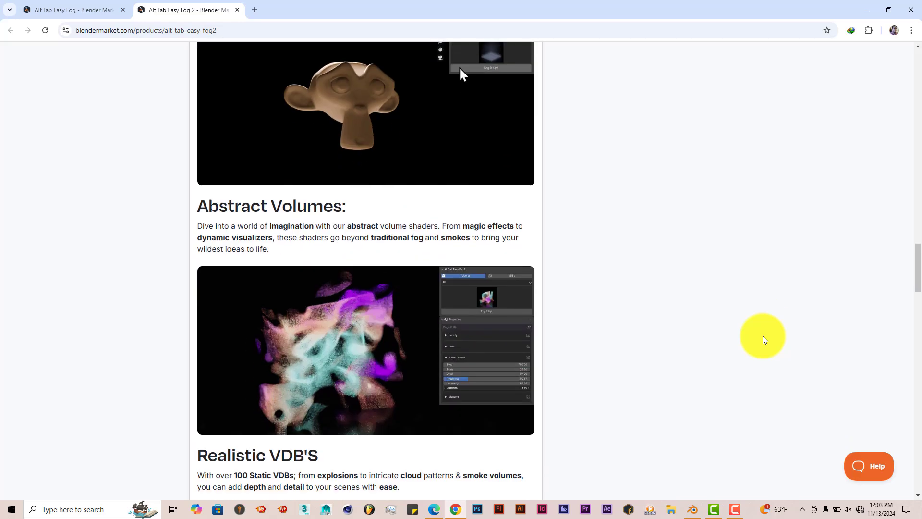
pyautogui.scroll(-18, 763, 337)
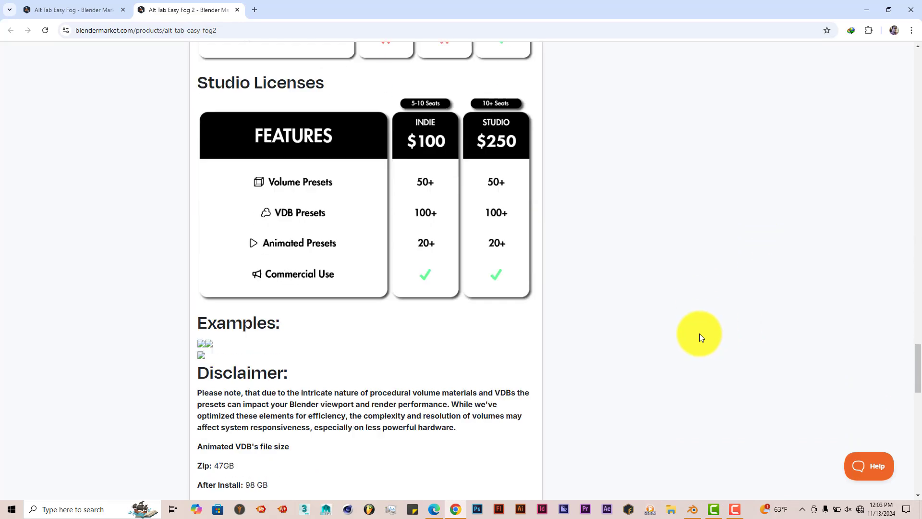
pyautogui.scroll(-3, 699, 334)
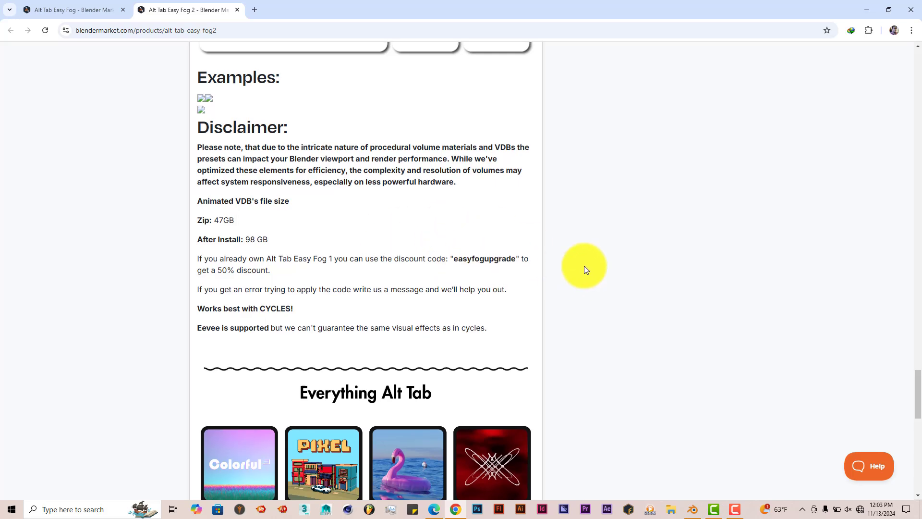
pyautogui.press('F5')
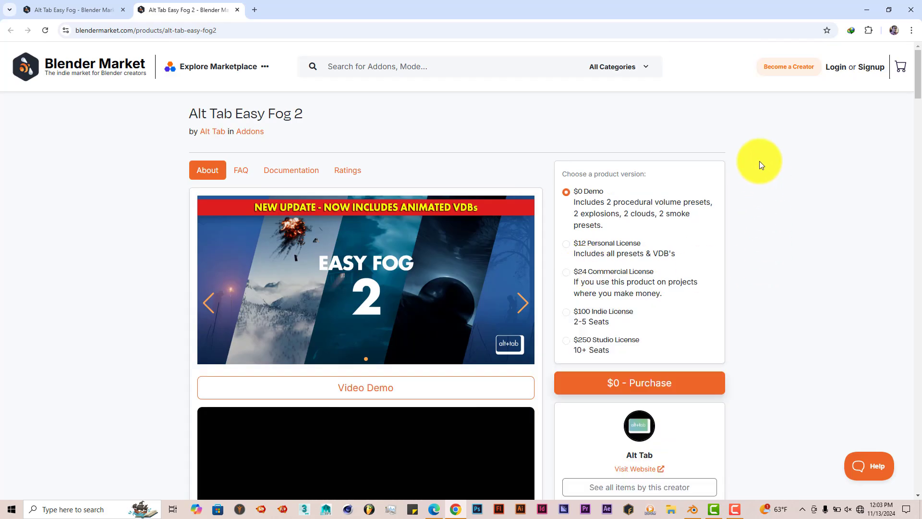
pyautogui.click(868, 7)
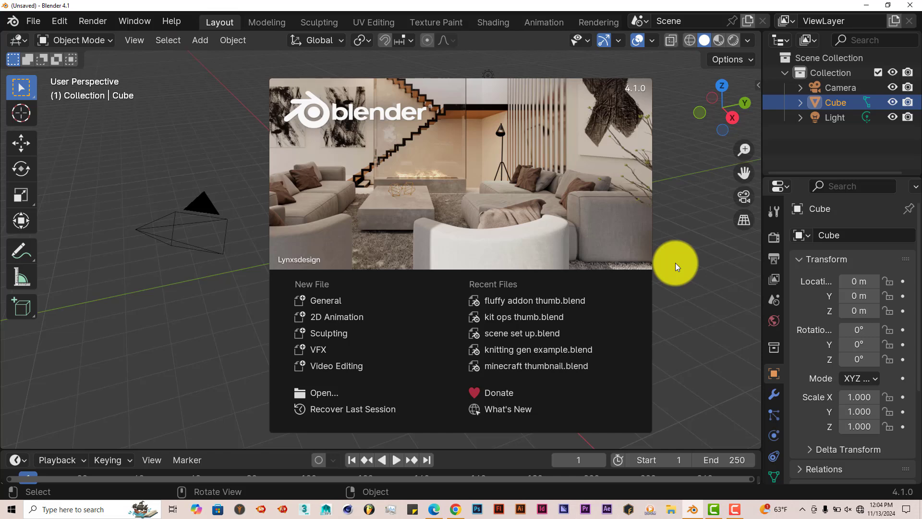
# Open the Preferences and inspect the installed Alt Tab Easy Fog 2 add-on's details and settings
pyautogui.click(56, 23)
pyautogui.click(56, 23)
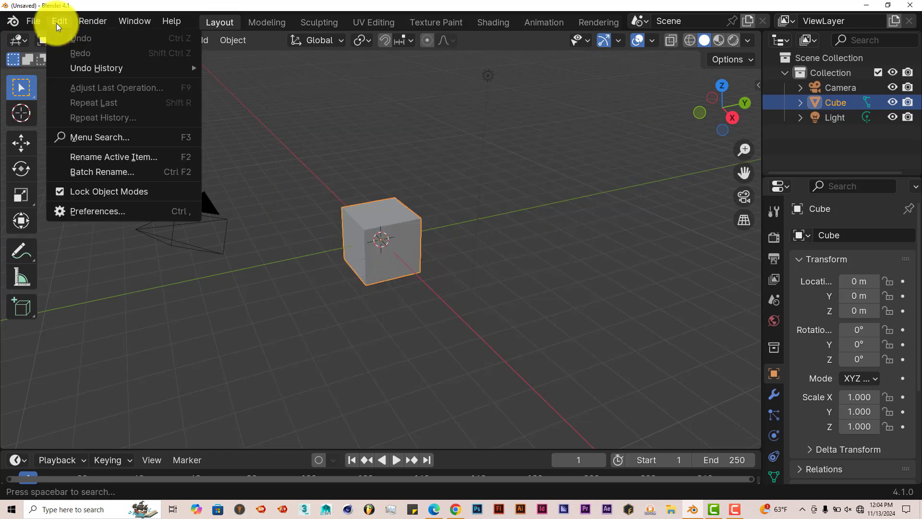
pyautogui.click(99, 211)
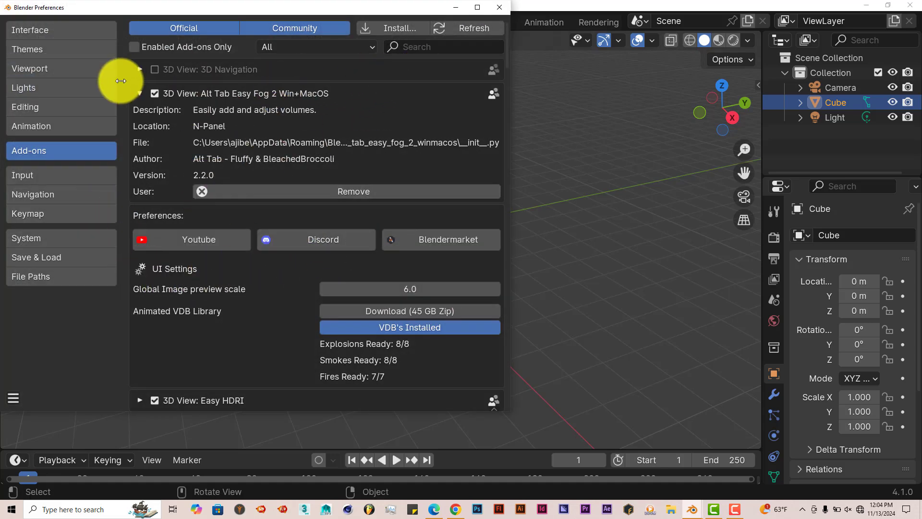
pyautogui.click(139, 93)
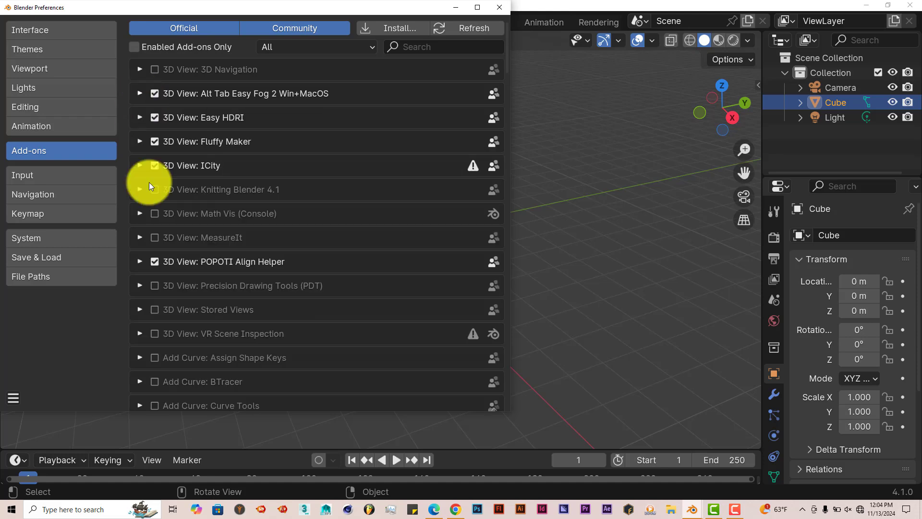
pyautogui.click(386, 31)
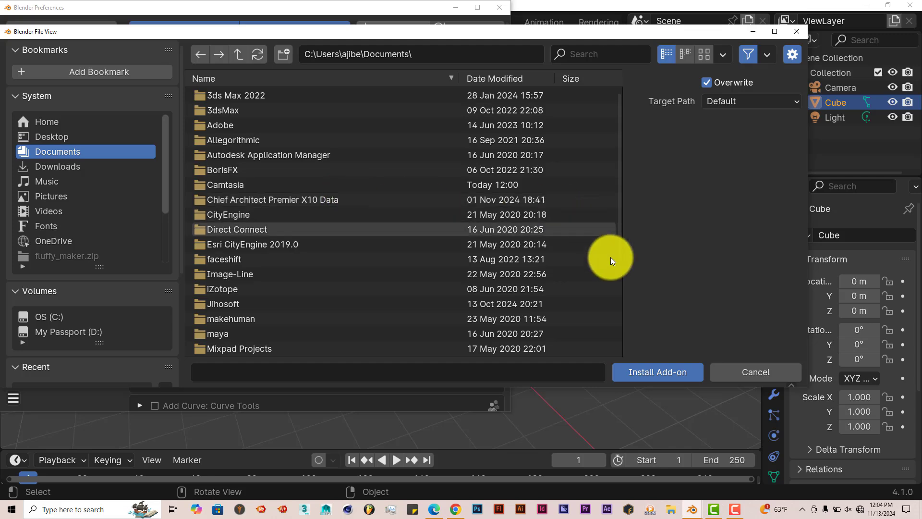
pyautogui.click(795, 32)
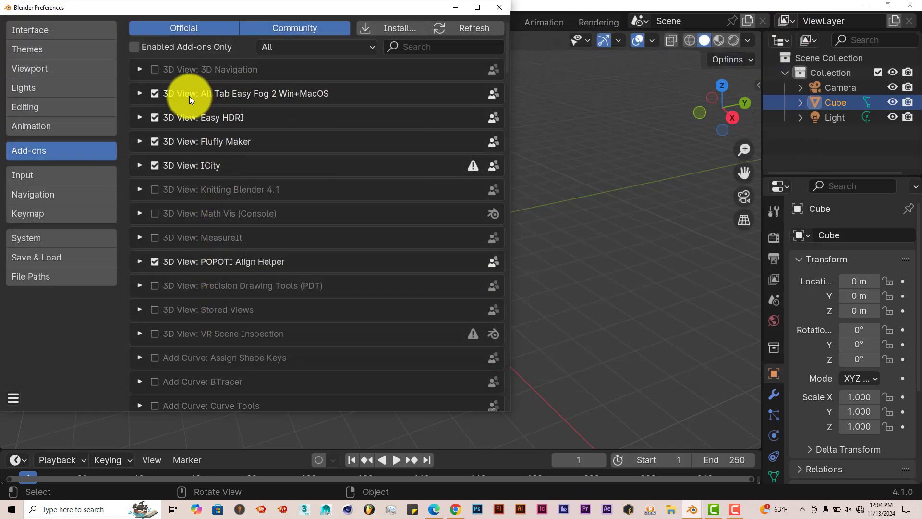
pyautogui.click(140, 93)
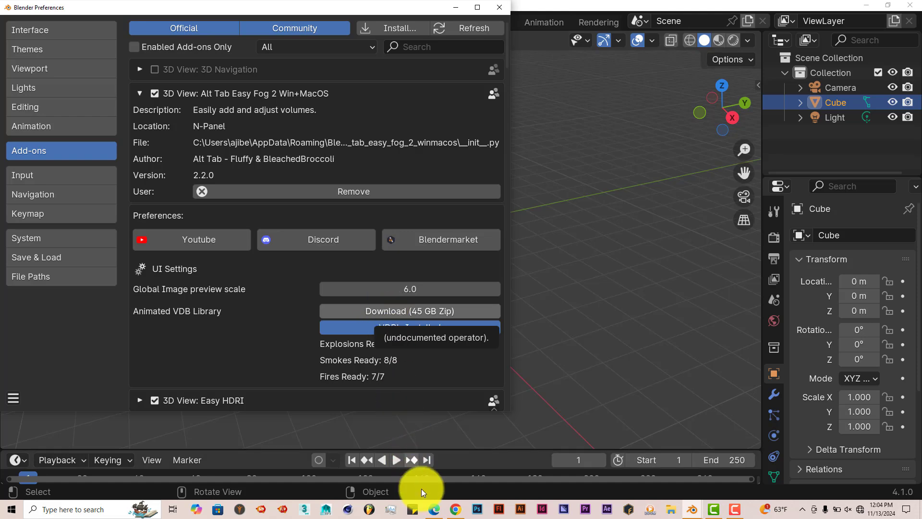
# Check the 45 GB animated VDB library download page, then close the Preferences window
pyautogui.click(433, 510)
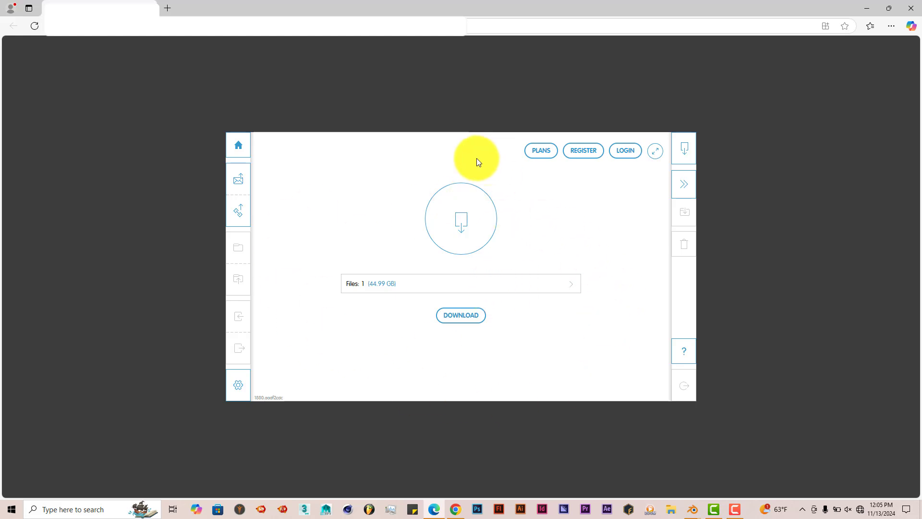
pyautogui.click(866, 8)
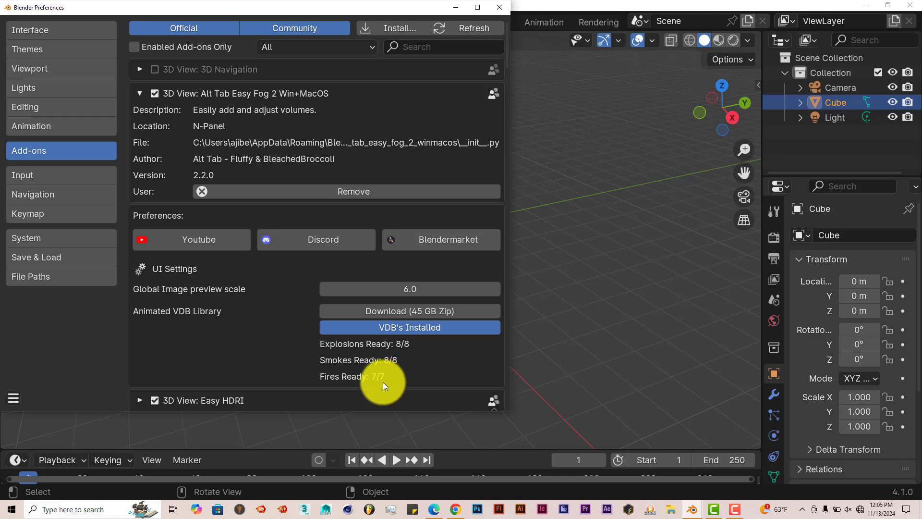
pyautogui.click(500, 7)
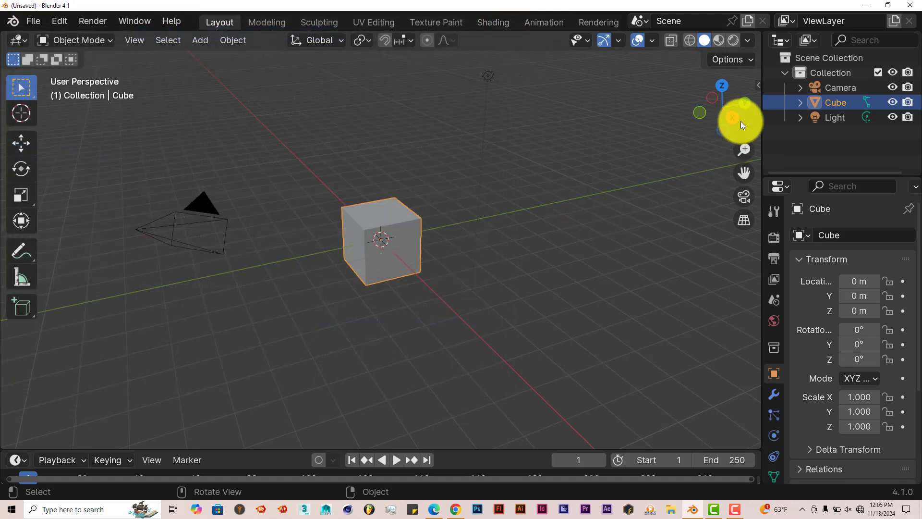
# Open the Alt Tab Easy Fog 2 sidebar panel and browse the Volumes preset gallery
pyautogui.click(758, 85)
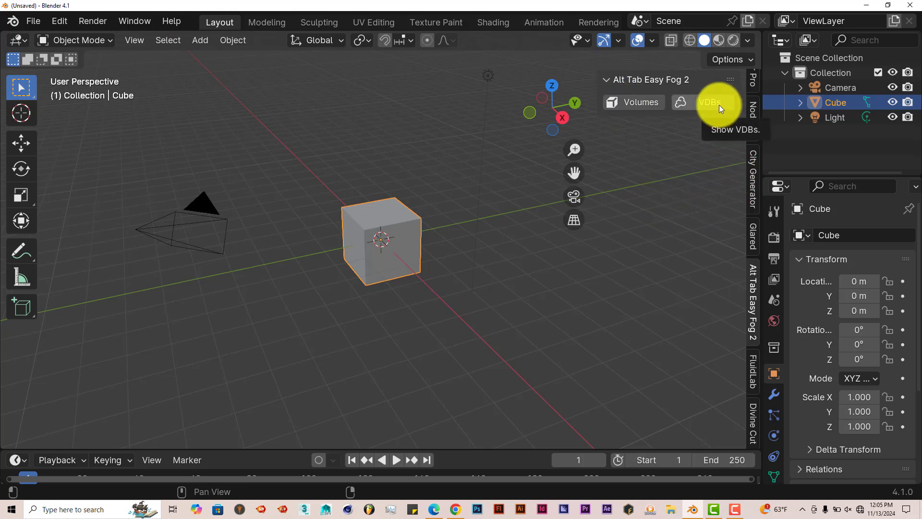
pyautogui.click(636, 106)
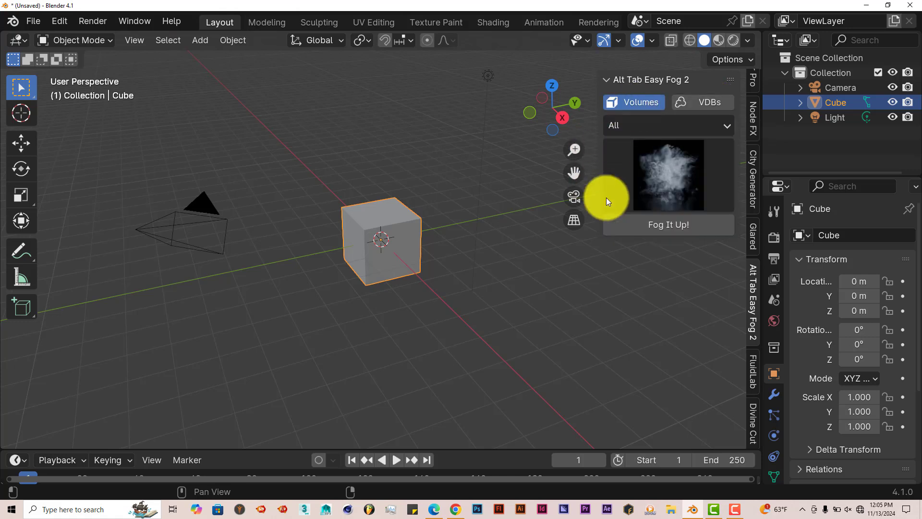
pyautogui.click(677, 171)
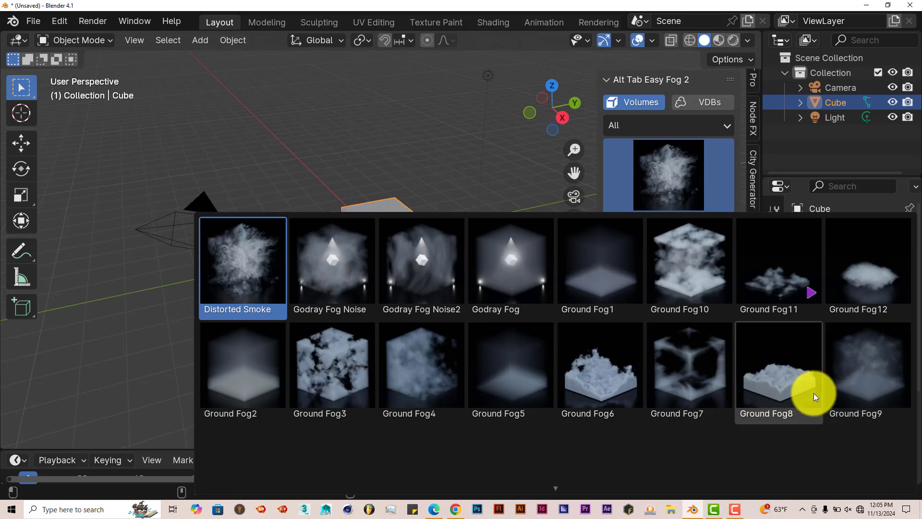
pyautogui.scroll(-2, 817, 393)
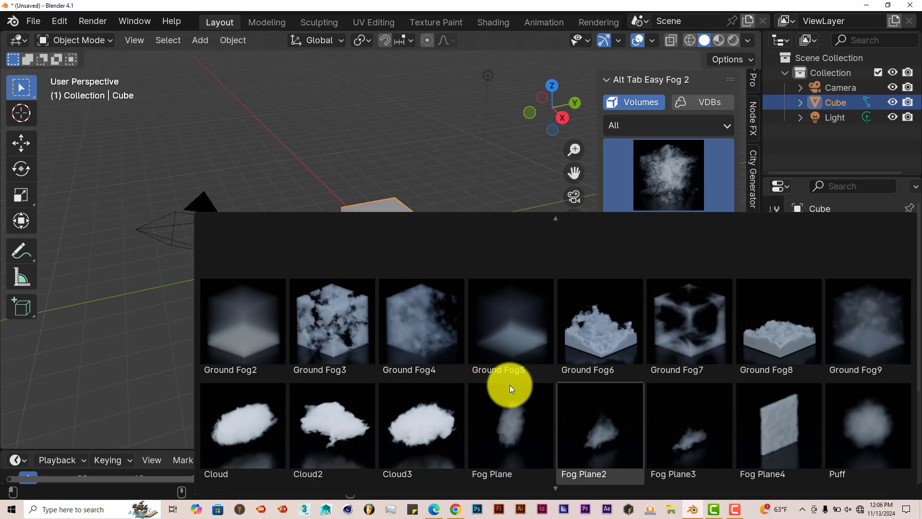
pyautogui.scroll(-2, 832, 425)
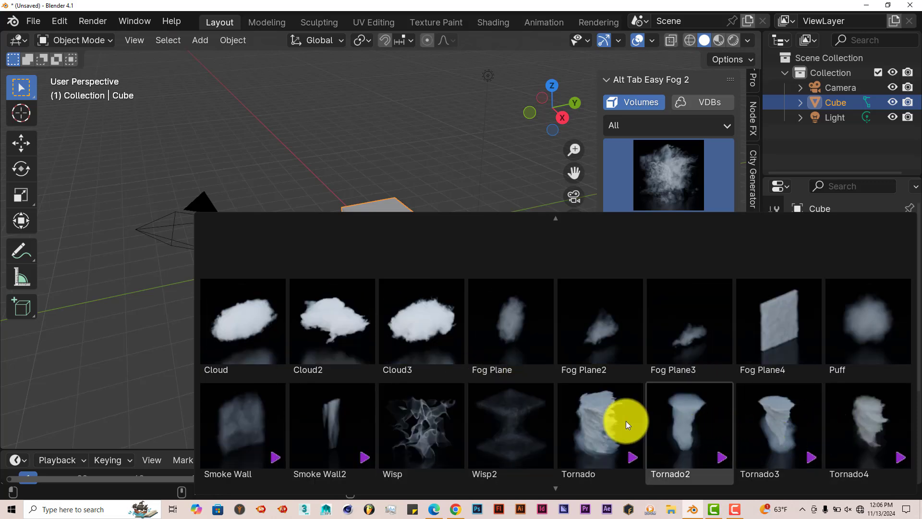
pyautogui.scroll(-2, 817, 415)
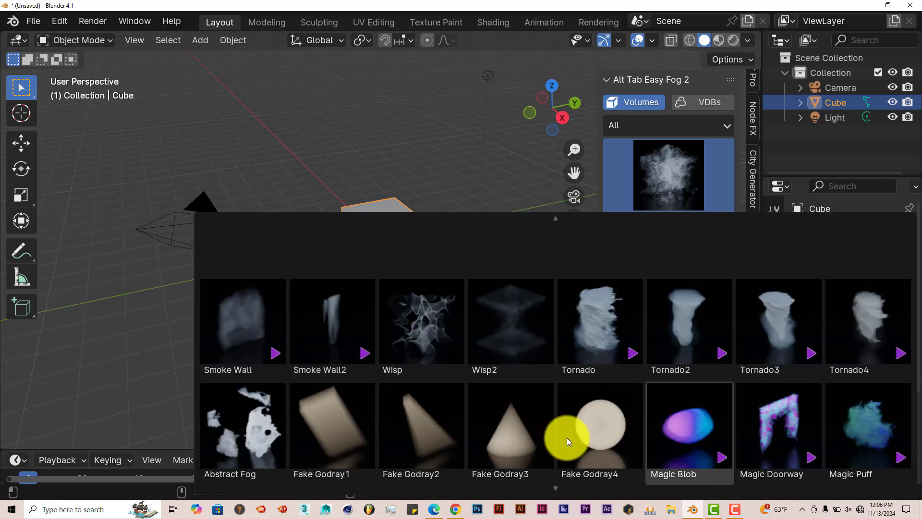
pyautogui.scroll(-2, 567, 437)
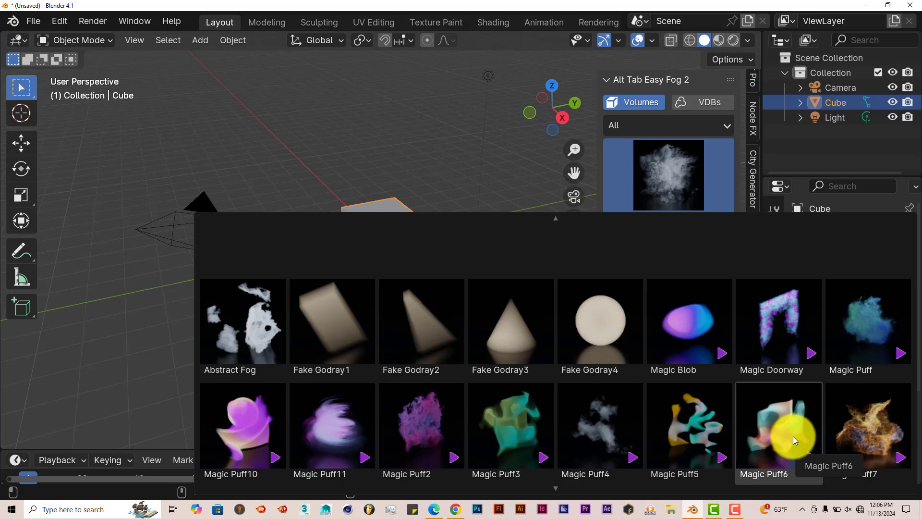
pyautogui.scroll(-5, 793, 437)
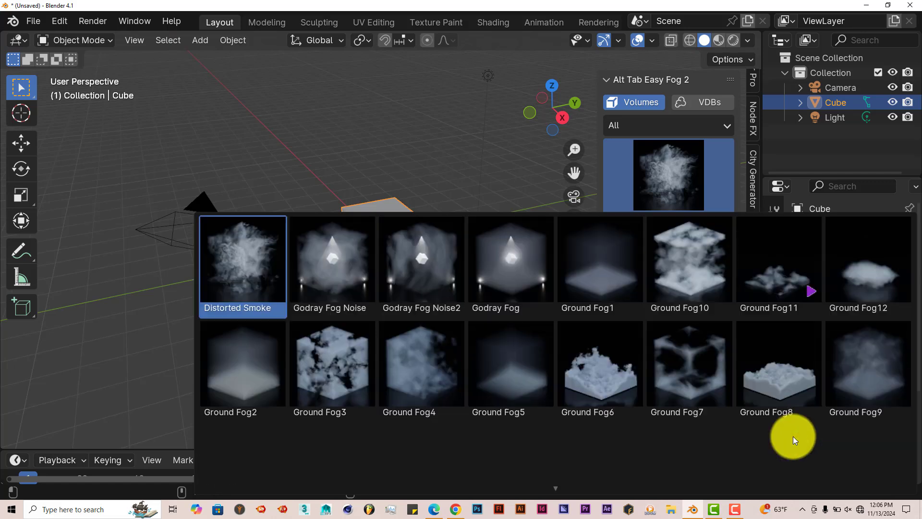
pyautogui.scroll(2, 793, 436)
pyautogui.scroll(1, 736, 420)
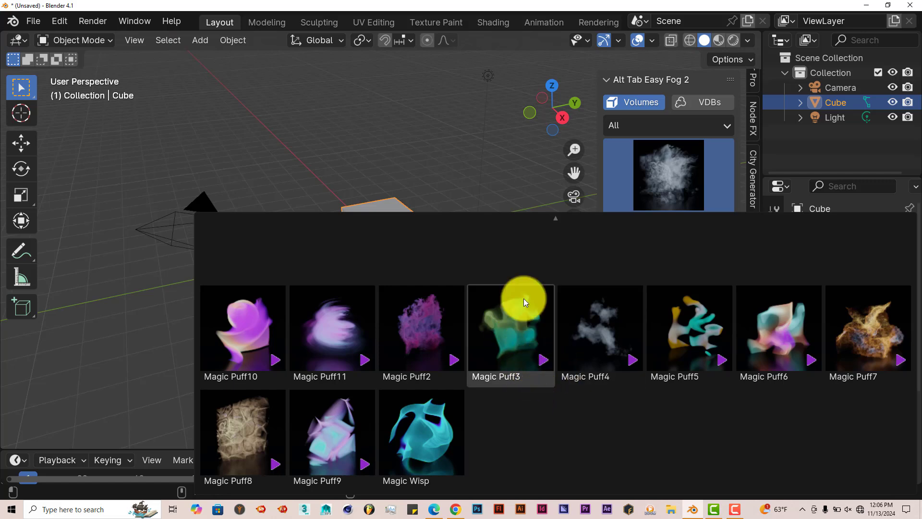
pyautogui.scroll(2, 726, 345)
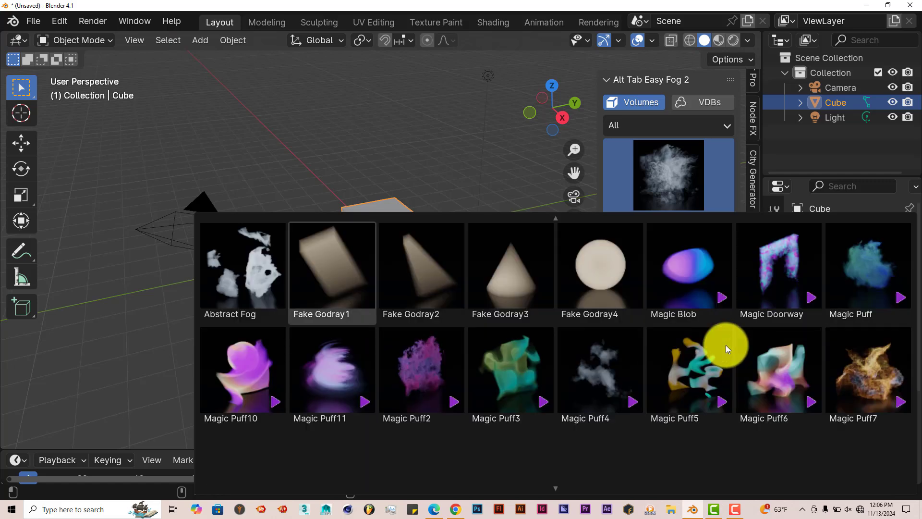
pyautogui.scroll(5, 725, 345)
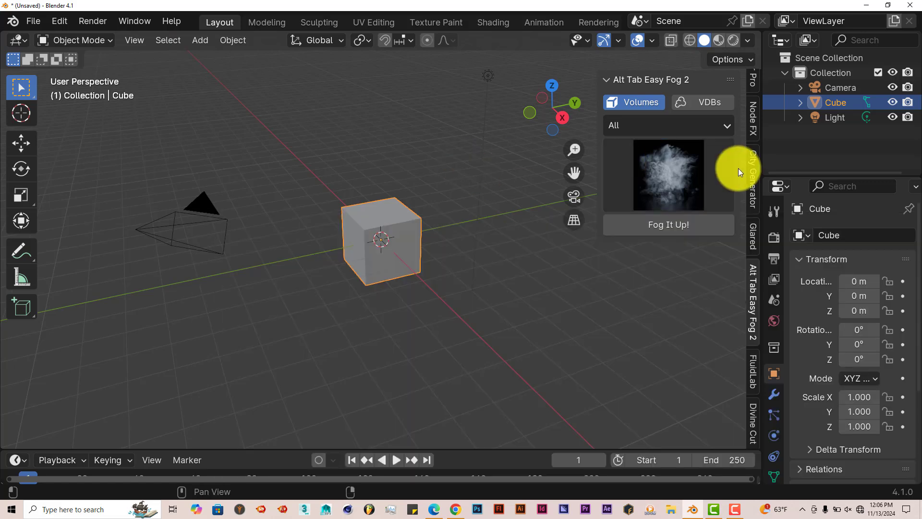
# Switch the add-on panel to VDBs and browse the explosion, cloud, fire and smoke VDB presets
pyautogui.click(713, 103)
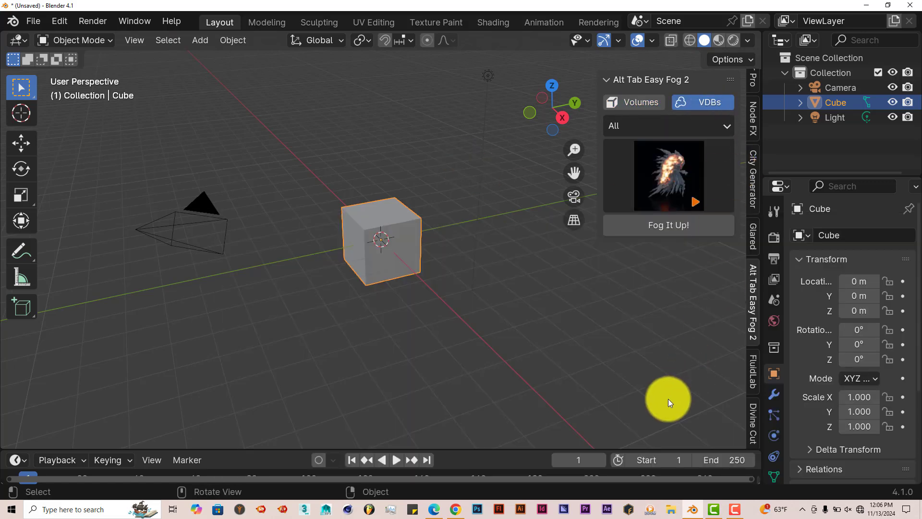
pyautogui.click(656, 161)
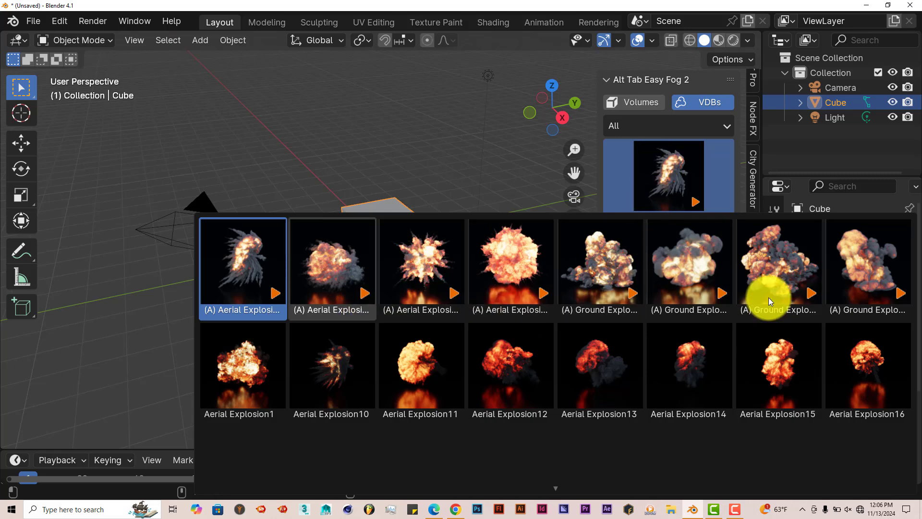
pyautogui.scroll(-10, 768, 298)
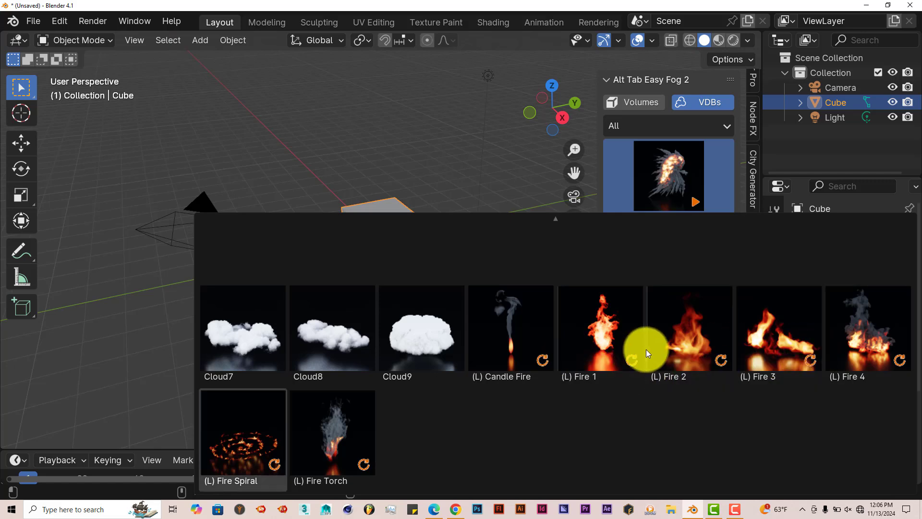
pyautogui.scroll(10, 647, 349)
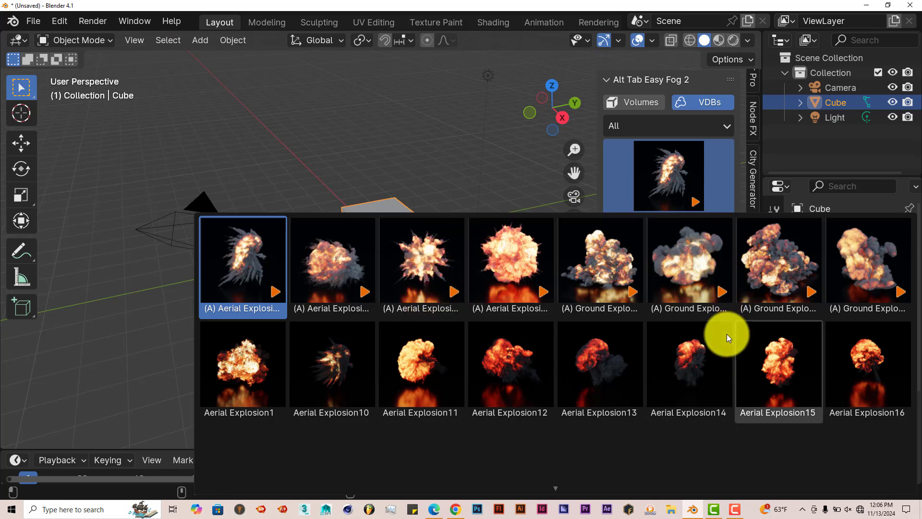
pyautogui.scroll(-3, 720, 338)
pyautogui.scroll(-2, 675, 379)
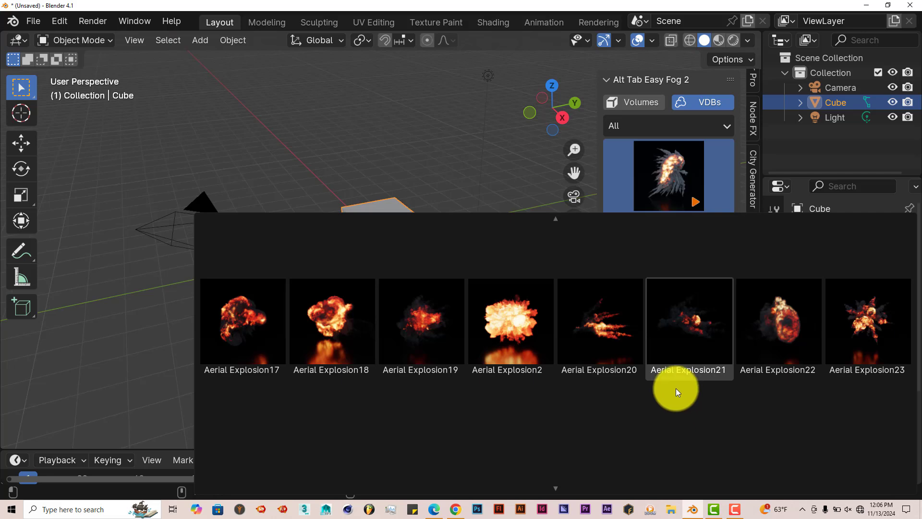
pyautogui.scroll(-6, 678, 398)
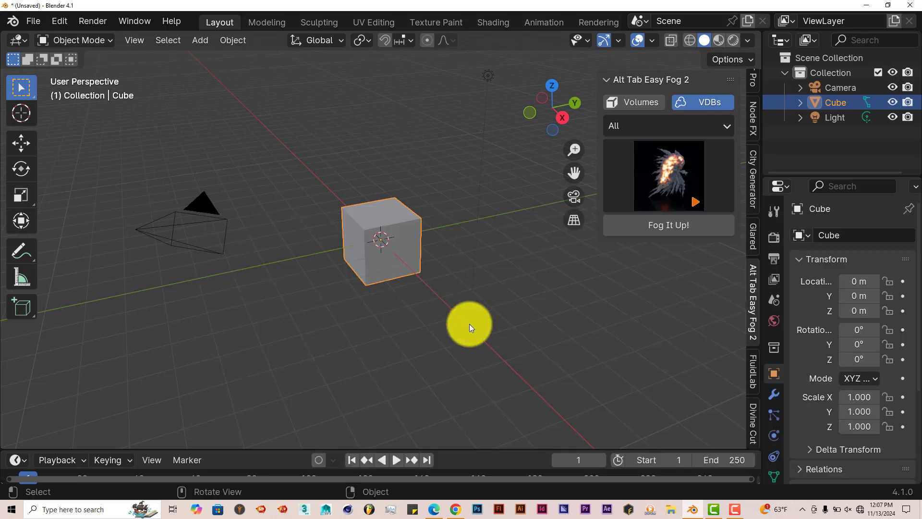
pyautogui.scroll(3, 469, 323)
# Delete the default cube from the scene
pyautogui.moveTo(469, 324); pyautogui.dragTo(449, 297, button='middle')
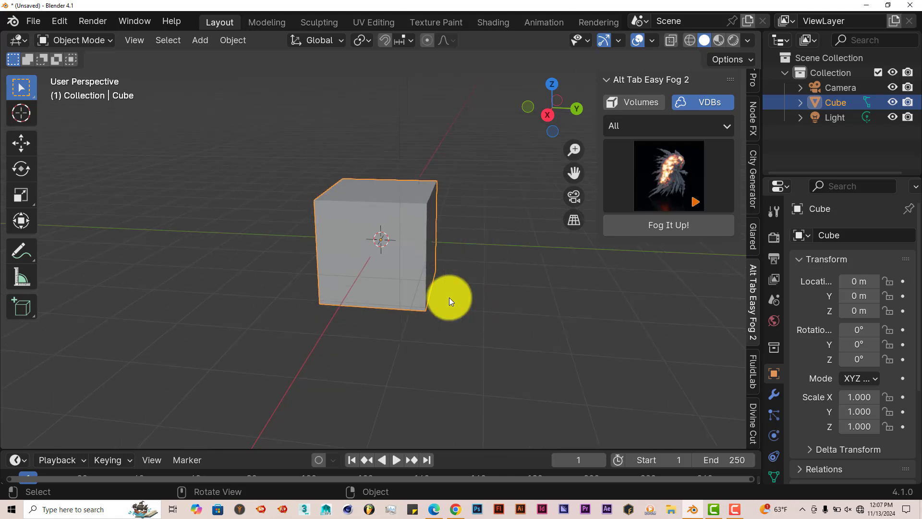
pyautogui.press('Delete')
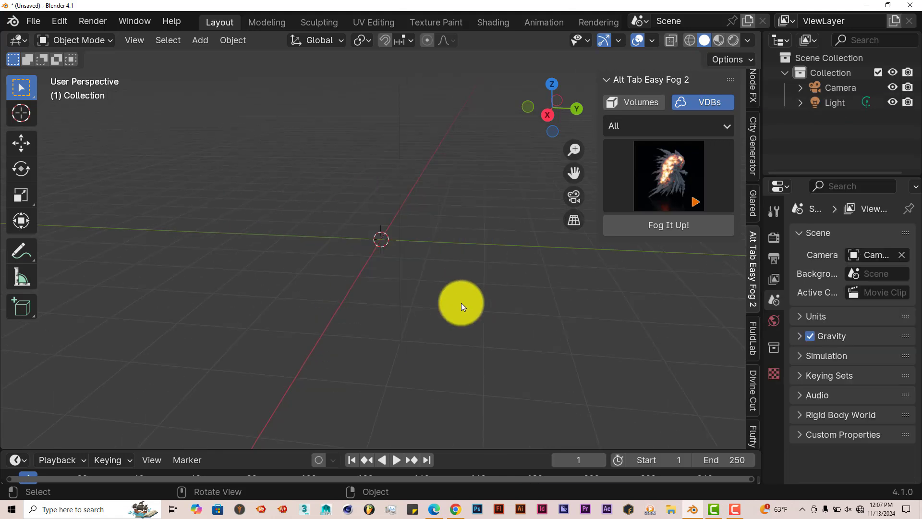
# Switch the render engine to Cycles and set the render device to GPU Compute
pyautogui.click(773, 239)
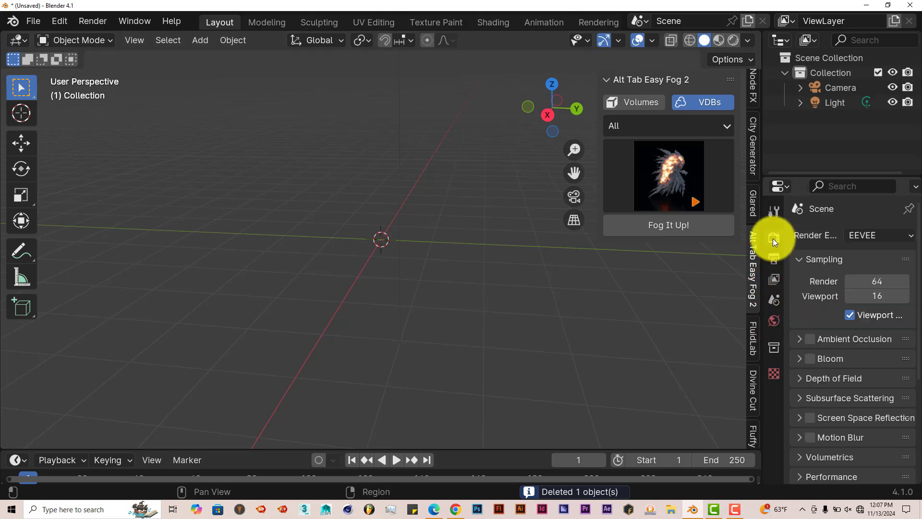
pyautogui.click(890, 237)
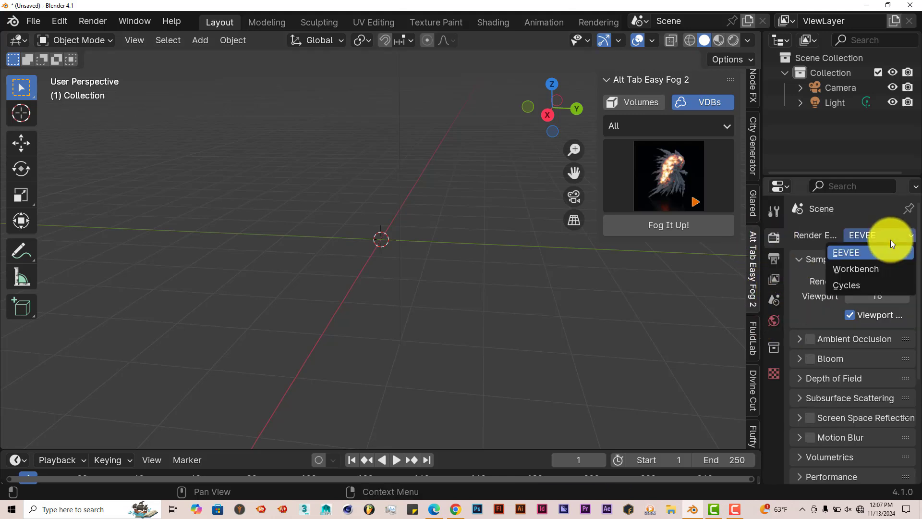
pyautogui.click(873, 284)
pyautogui.click(875, 276)
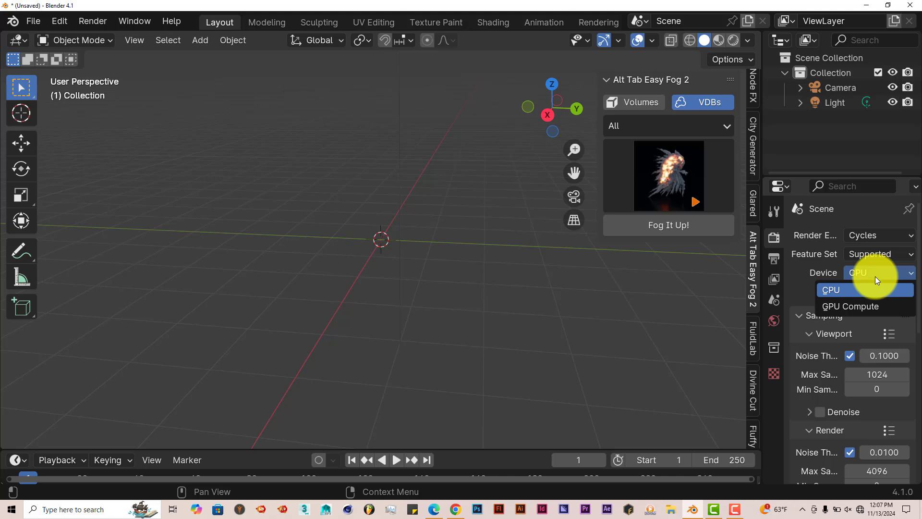
pyautogui.click(867, 302)
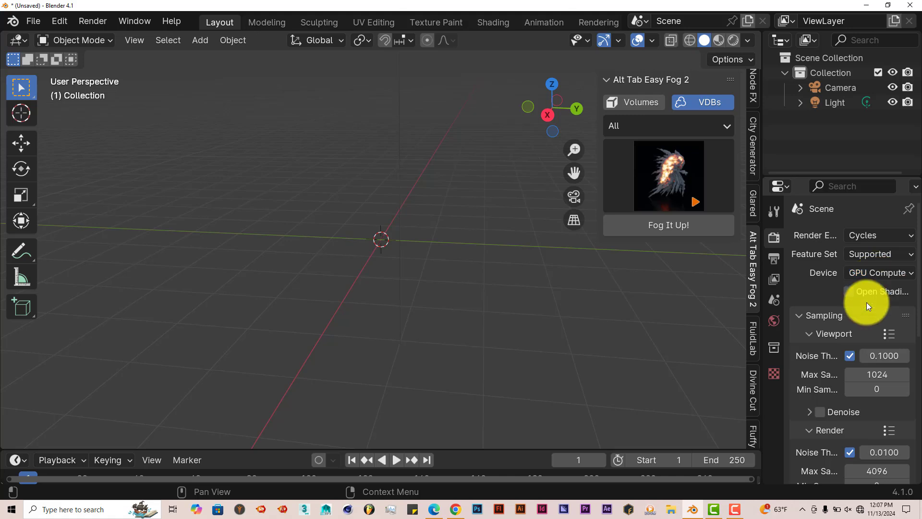
# Set the viewport Max Samples to 128 in the Cycles sampling settings
pyautogui.scroll(-3, 824, 376)
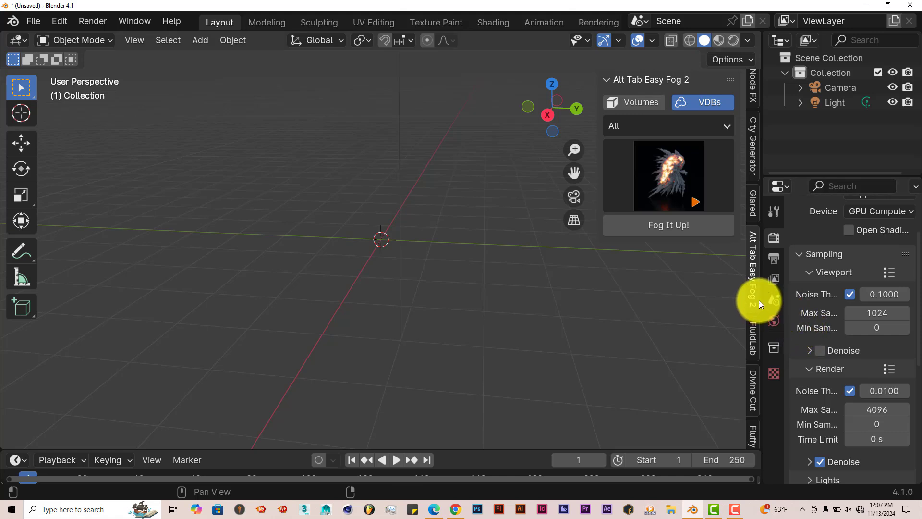
pyautogui.moveTo(760, 299); pyautogui.dragTo(705, 294)
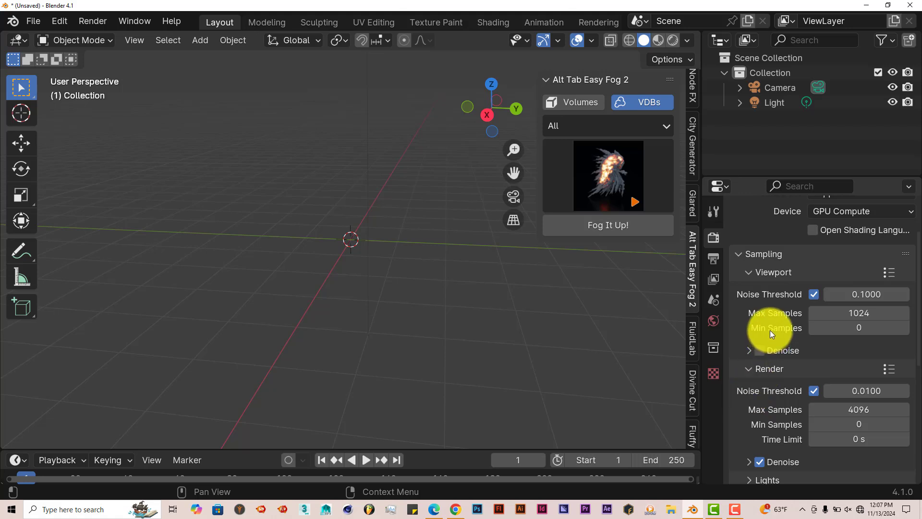
pyautogui.click(860, 313)
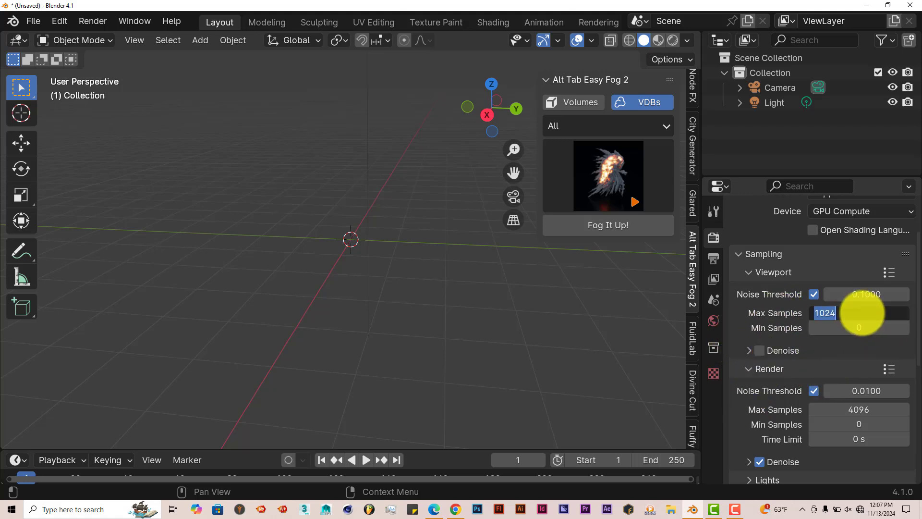
pyautogui.write('128')
pyautogui.press('Return')
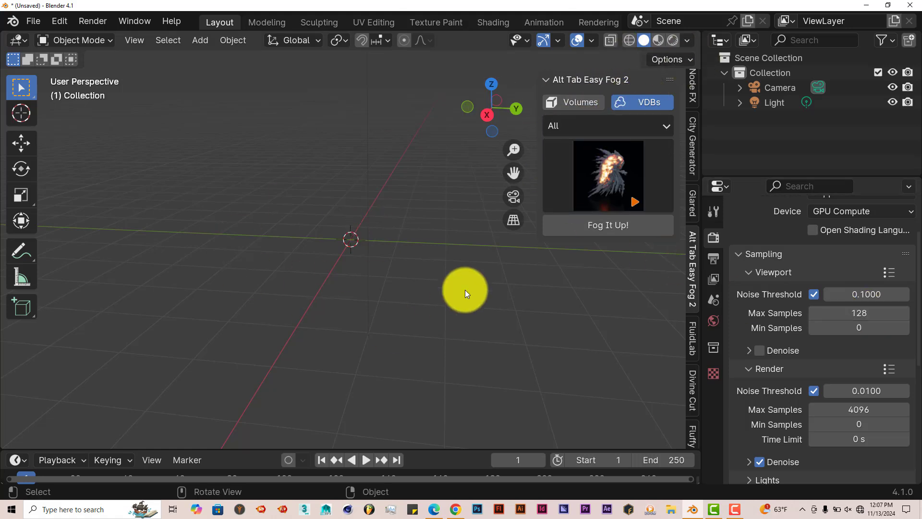
# Switch the viewport to rendered shading
pyautogui.click(672, 41)
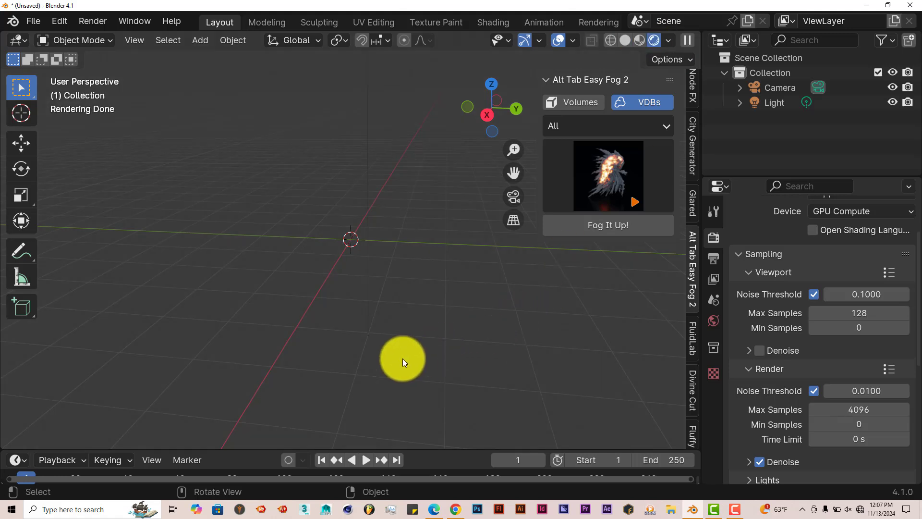
pyautogui.moveTo(403, 358); pyautogui.dragTo(496, 315, button='middle')
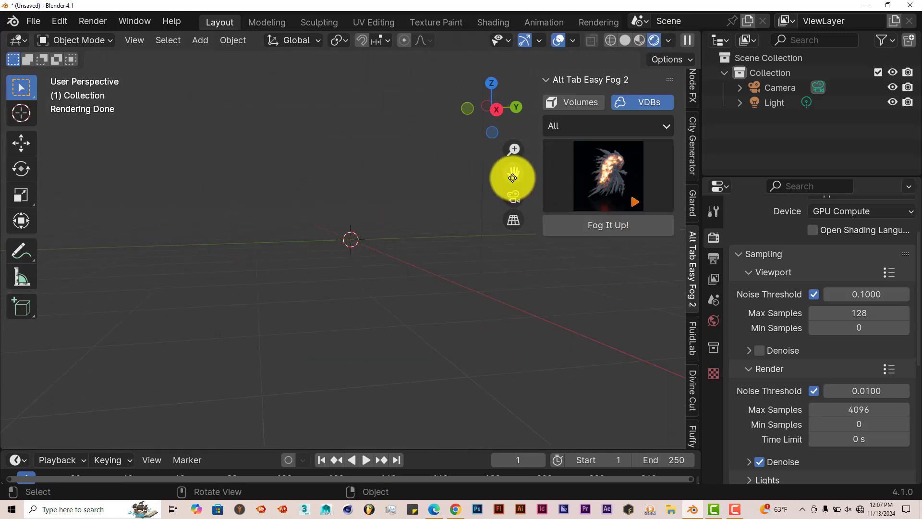
pyautogui.moveTo(513, 173); pyautogui.dragTo(491, 192)
# Add the Ground Fog6 volume preset to the scene with Fog It Up
pyautogui.click(659, 125)
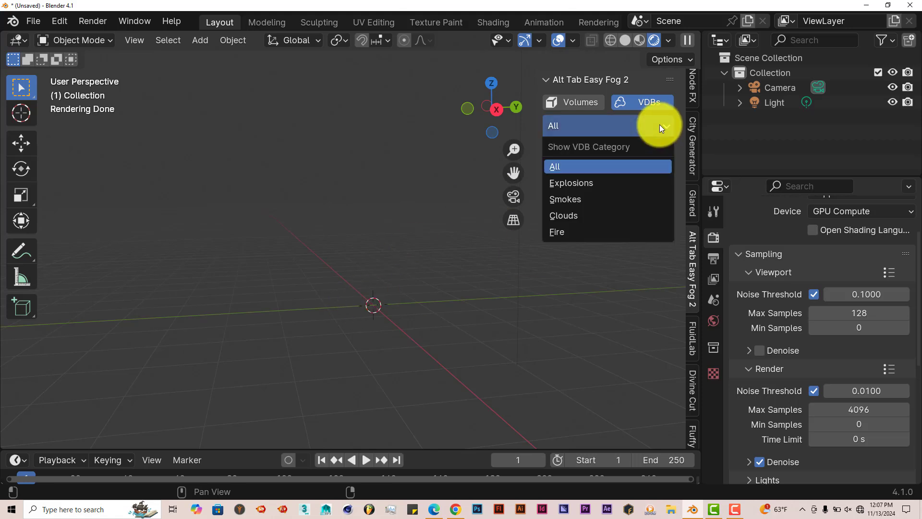
pyautogui.click(659, 125)
pyautogui.click(593, 101)
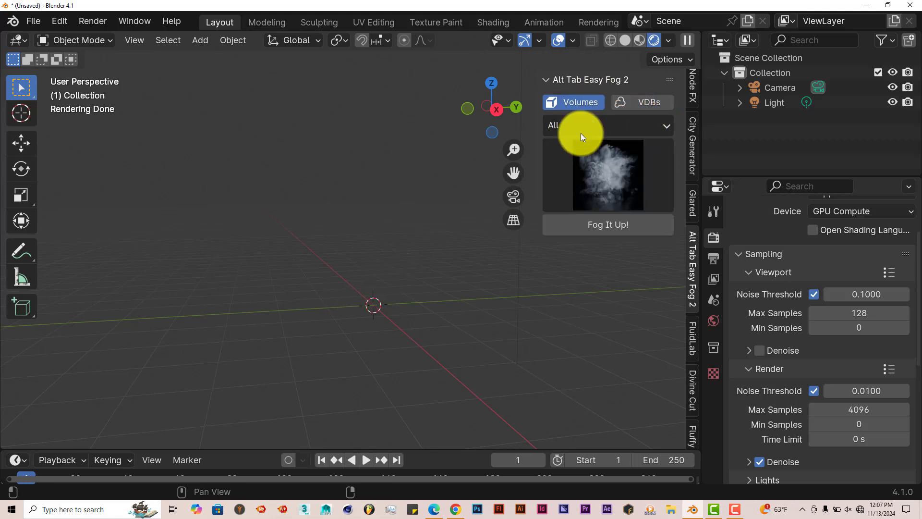
pyautogui.click(625, 172)
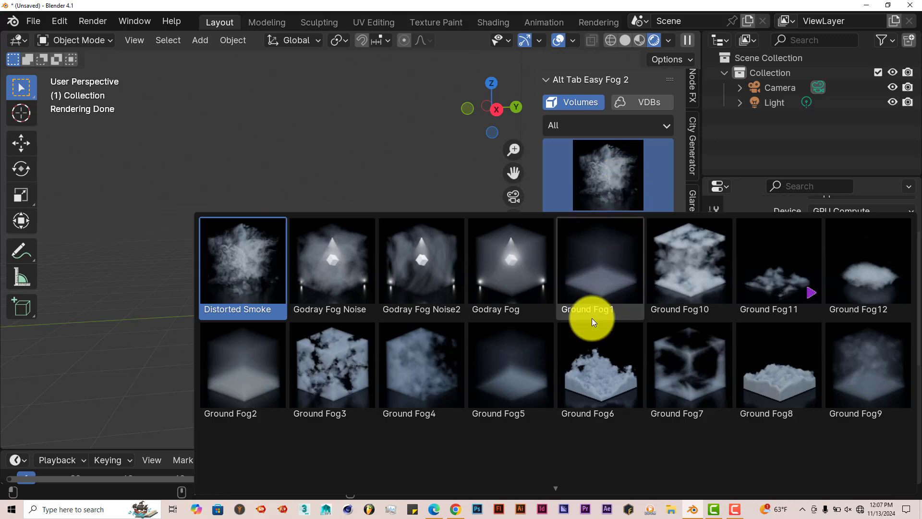
pyautogui.click(606, 379)
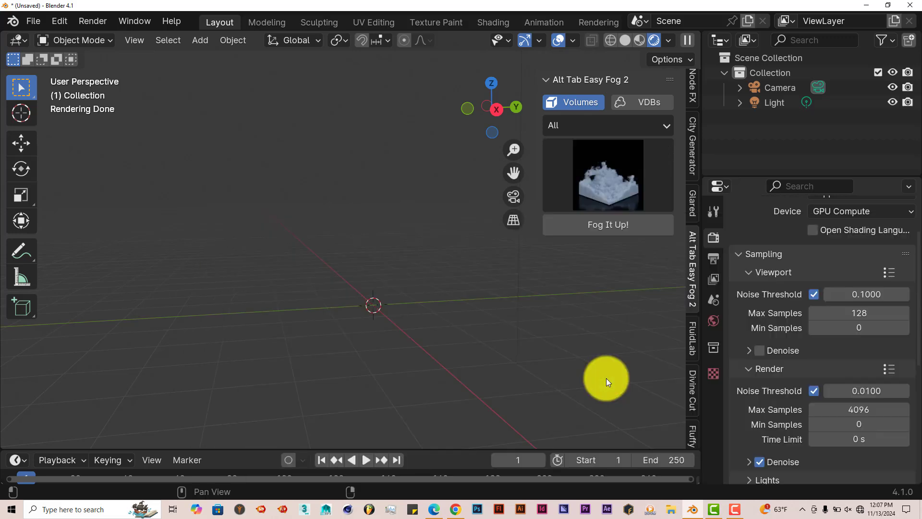
pyautogui.click(595, 225)
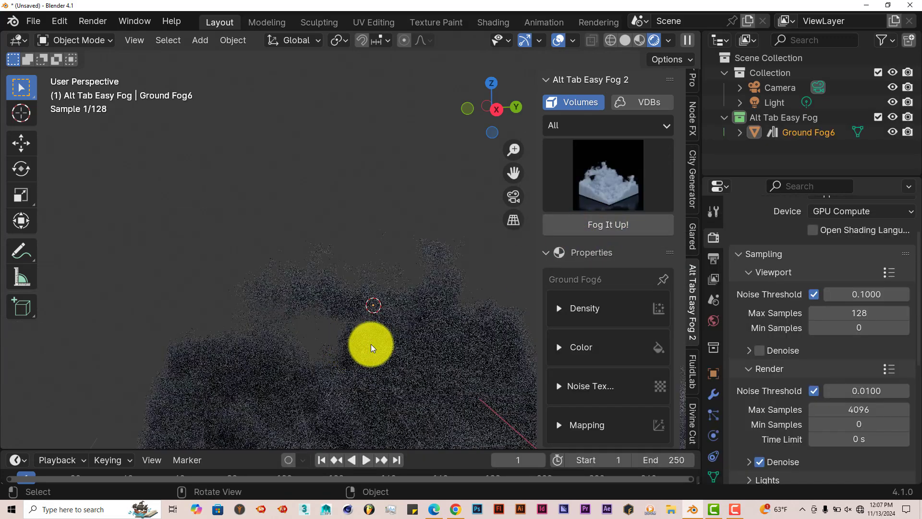
# Select the Light and change its type to Sun
pyautogui.moveTo(513, 173); pyautogui.dragTo(438, 33)
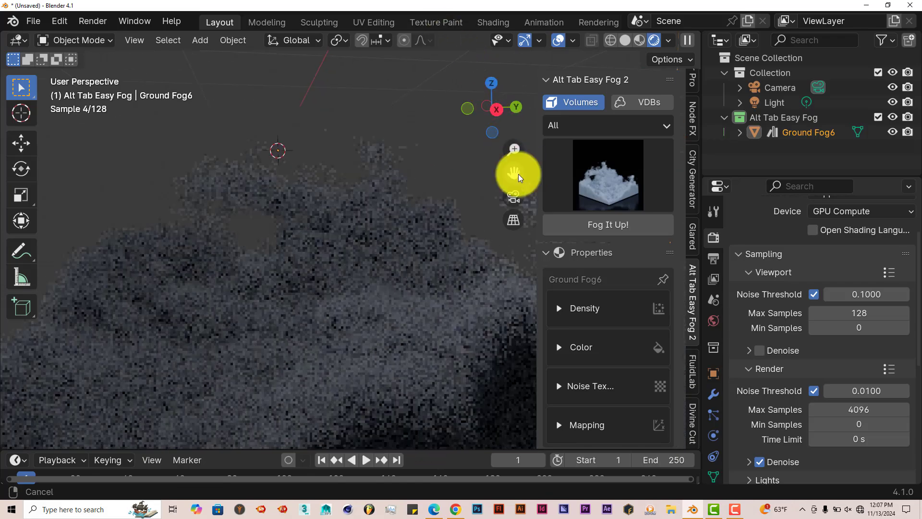
pyautogui.scroll(-3, 429, 331)
pyautogui.moveTo(429, 330)
pyautogui.mouseDown(button='middle')
pyautogui.moveTo(418, 334)
pyautogui.moveTo(446, 329)
pyautogui.mouseUp(button='middle')
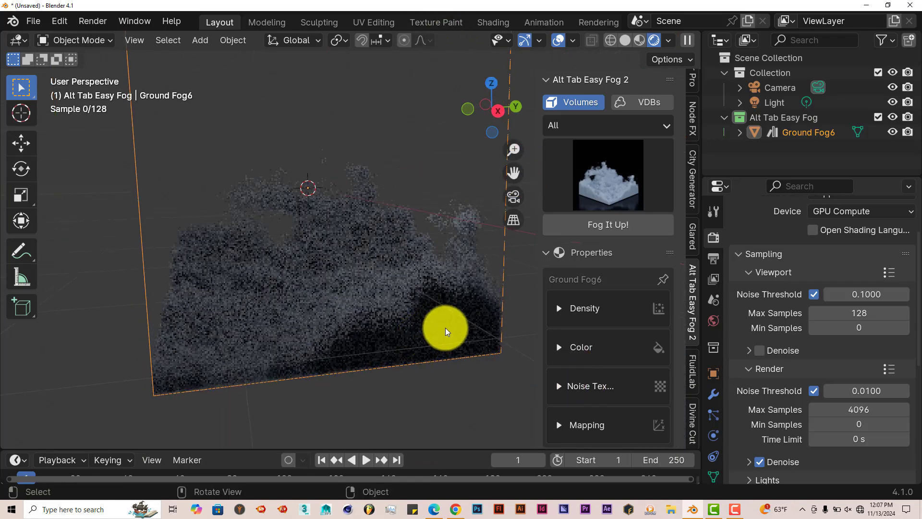
pyautogui.moveTo(514, 175); pyautogui.dragTo(504, 199)
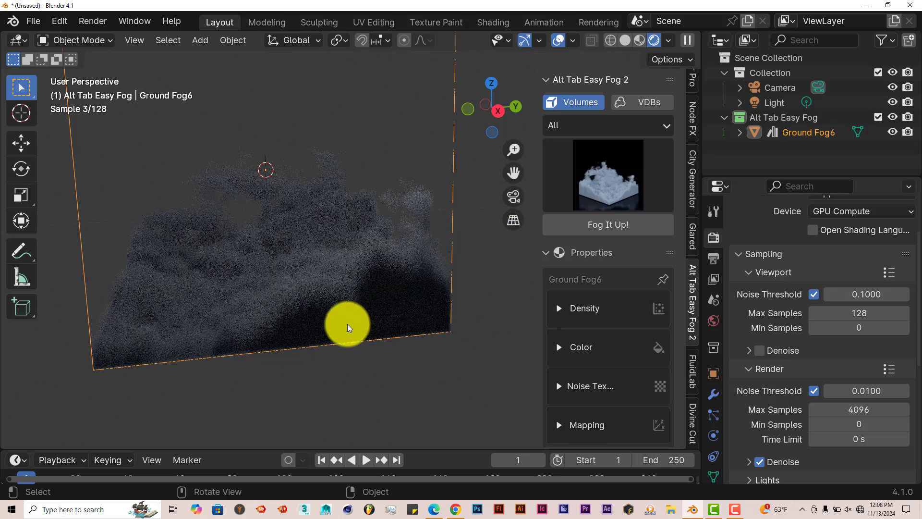
pyautogui.moveTo(346, 323); pyautogui.dragTo(479, 356, button='middle')
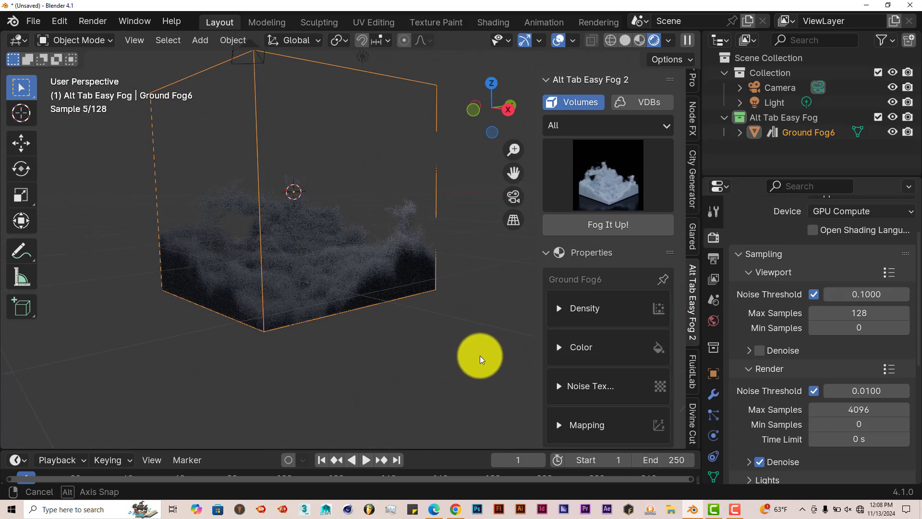
pyautogui.click(768, 103)
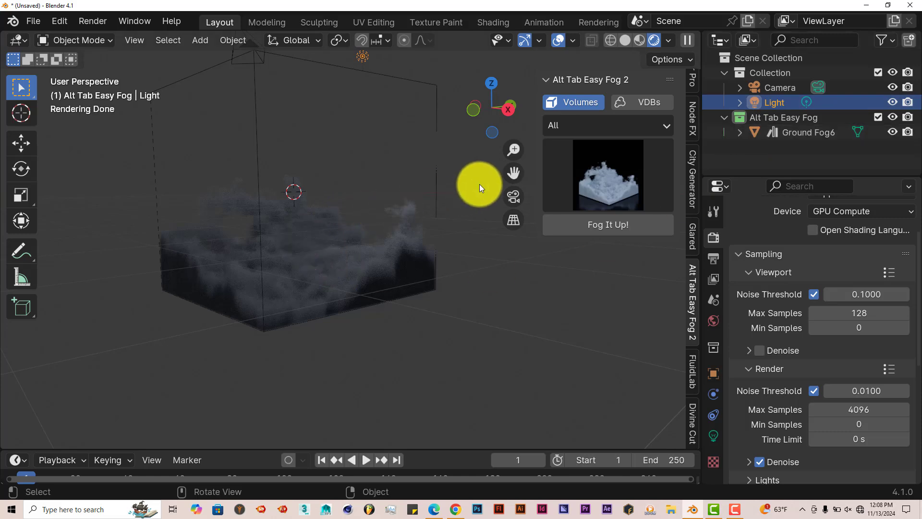
pyautogui.moveTo(508, 176); pyautogui.dragTo(490, 226)
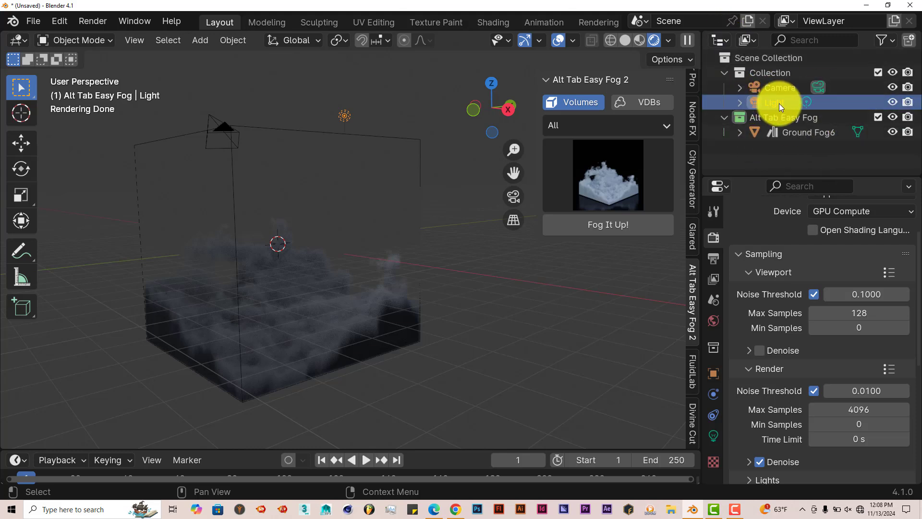
pyautogui.click(712, 435)
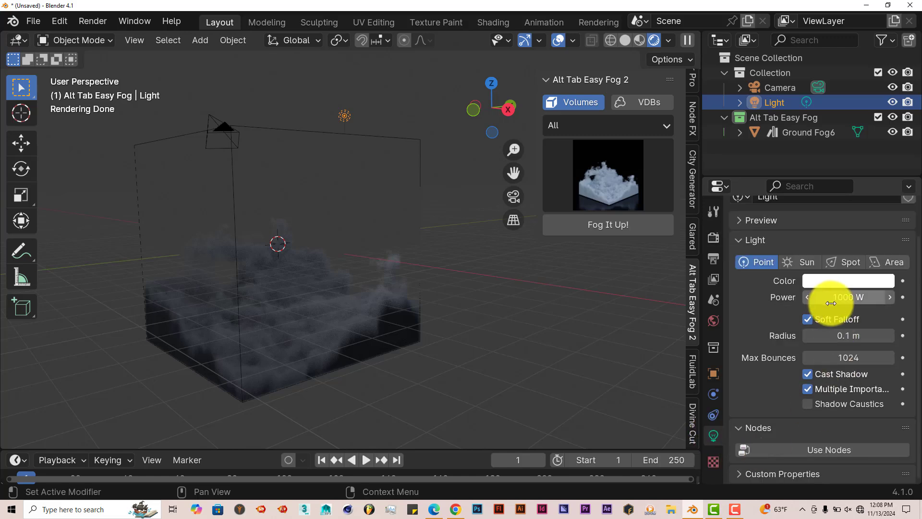
pyautogui.click(805, 264)
# Set the Sun strength to 100
pyautogui.moveTo(417, 345); pyautogui.dragTo(462, 338, button='middle')
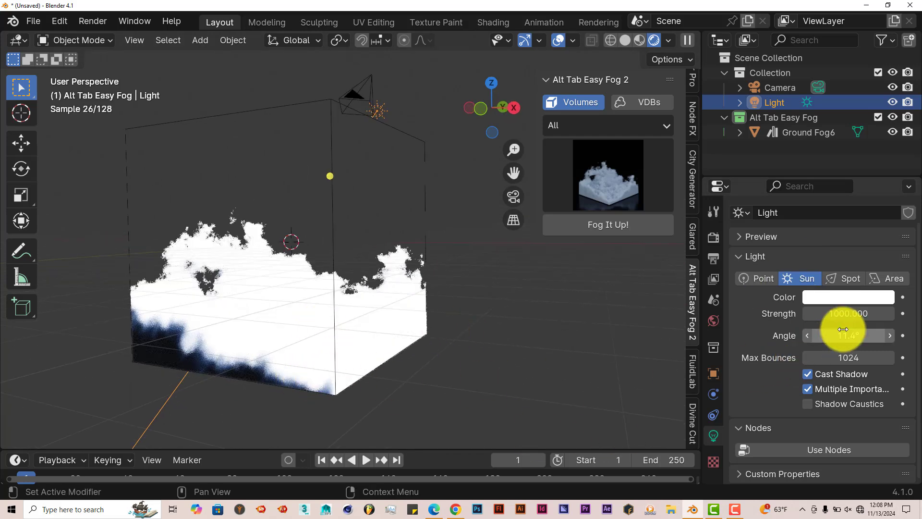
pyautogui.click(845, 315)
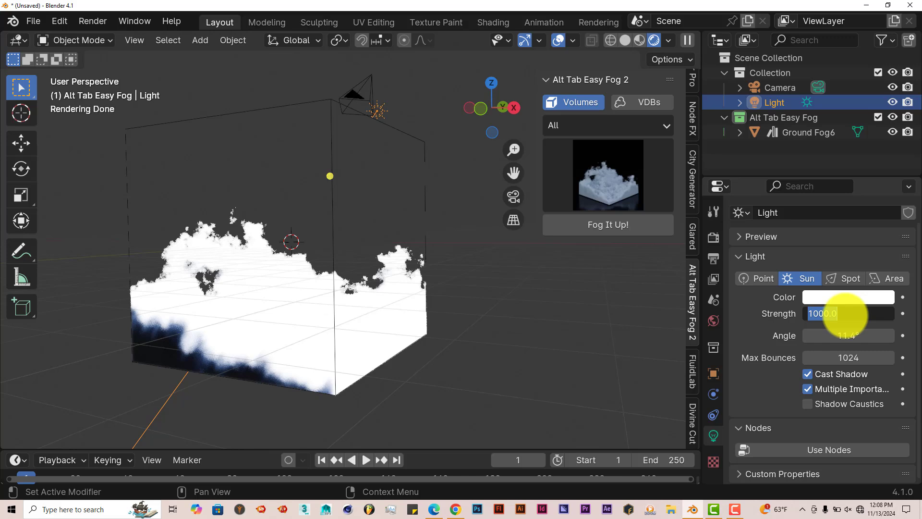
pyautogui.write('1')
pyautogui.press('Return')
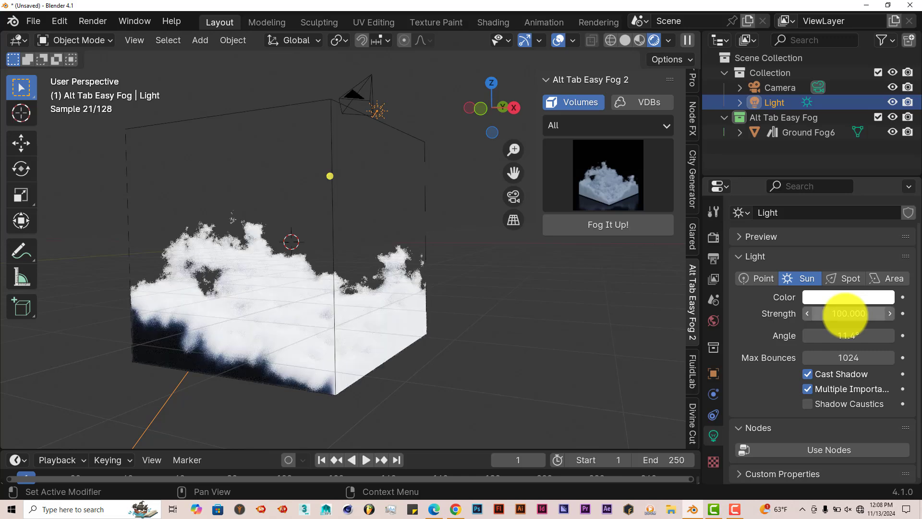
# Set the Sun strength to 50
pyautogui.click(846, 314)
pyautogui.write('5')
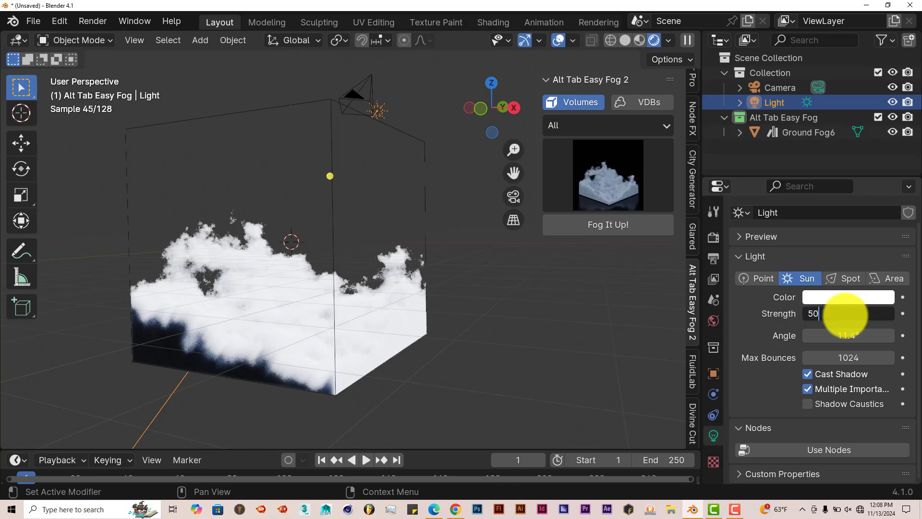
pyautogui.write('0')
pyautogui.press('Return')
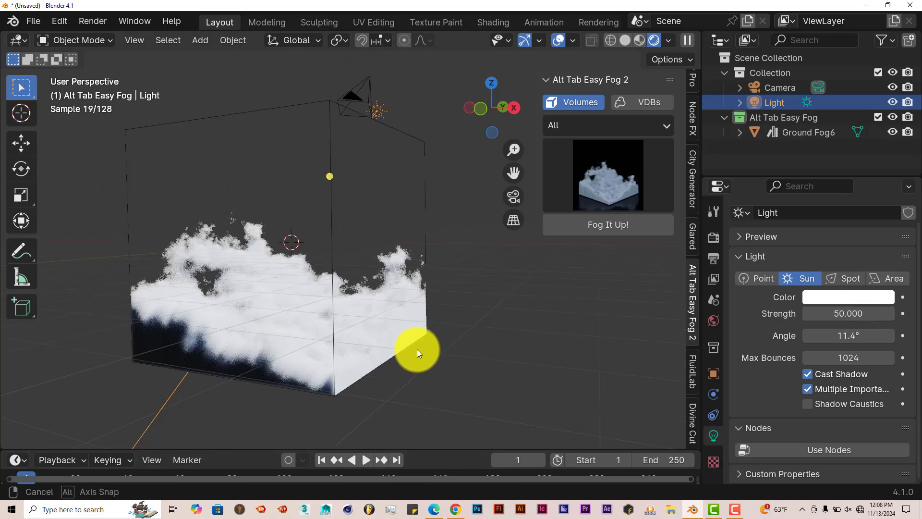
# Set the Sun strength to 10
pyautogui.moveTo(417, 350); pyautogui.dragTo(373, 362, button='middle')
pyautogui.click(835, 315)
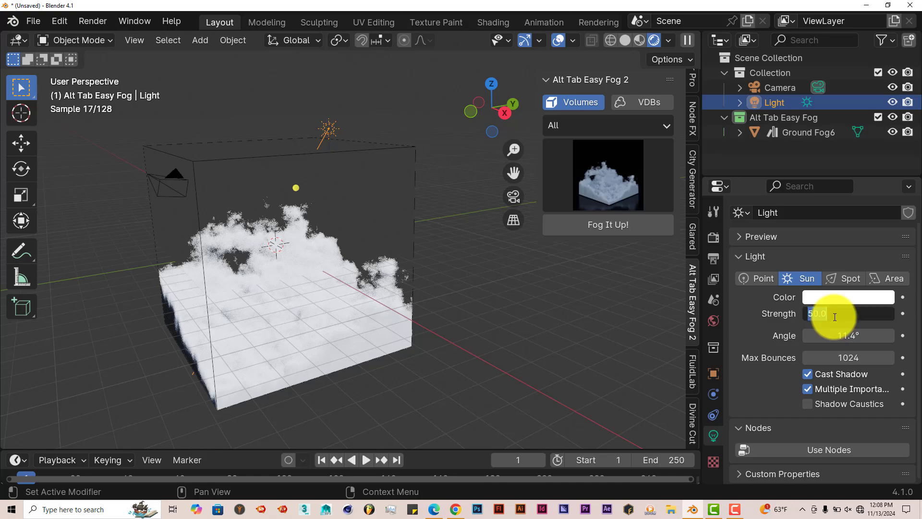
pyautogui.write('10')
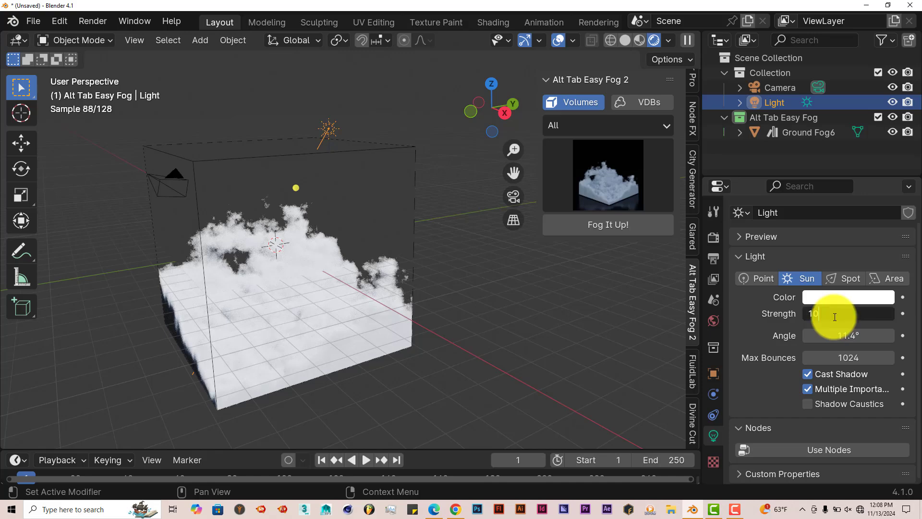
pyautogui.press('Return')
# Tint the Sun light color a pale blue
pyautogui.moveTo(420, 322); pyautogui.dragTo(425, 318, button='middle')
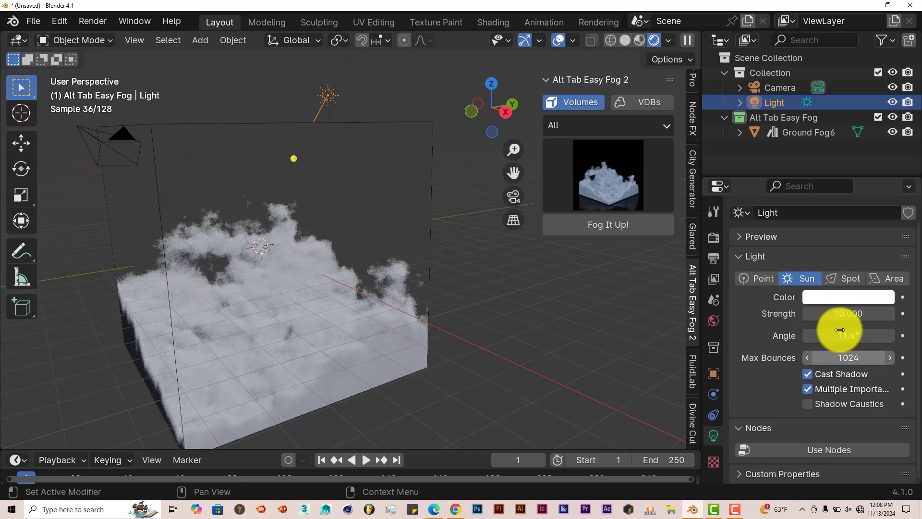
pyautogui.click(840, 299)
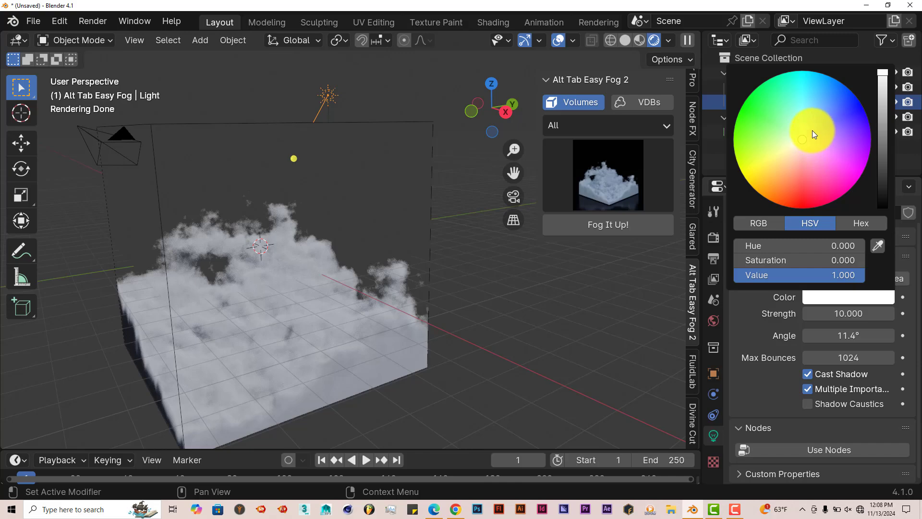
pyautogui.click(811, 131)
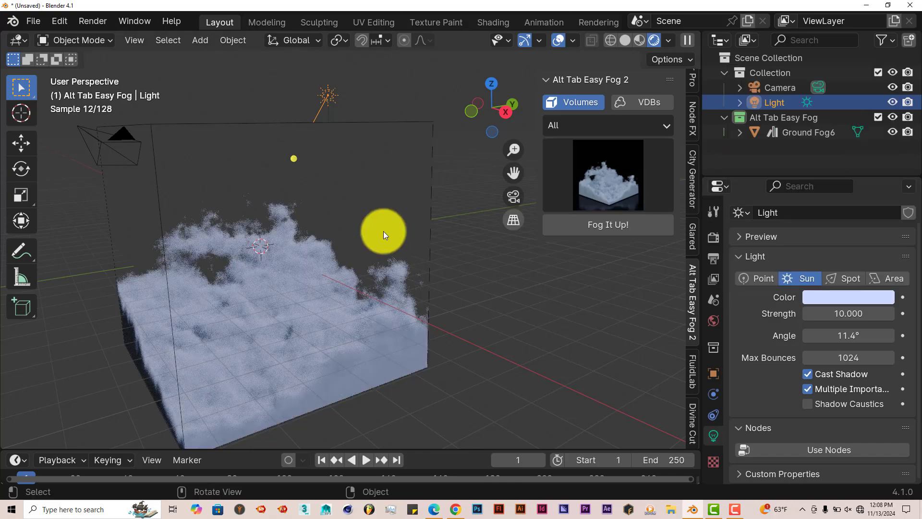
# Select the Ground Fog6 volume object in the viewport
pyautogui.moveTo(513, 174); pyautogui.dragTo(522, 100)
pyautogui.moveTo(506, 177); pyautogui.dragTo(509, 247)
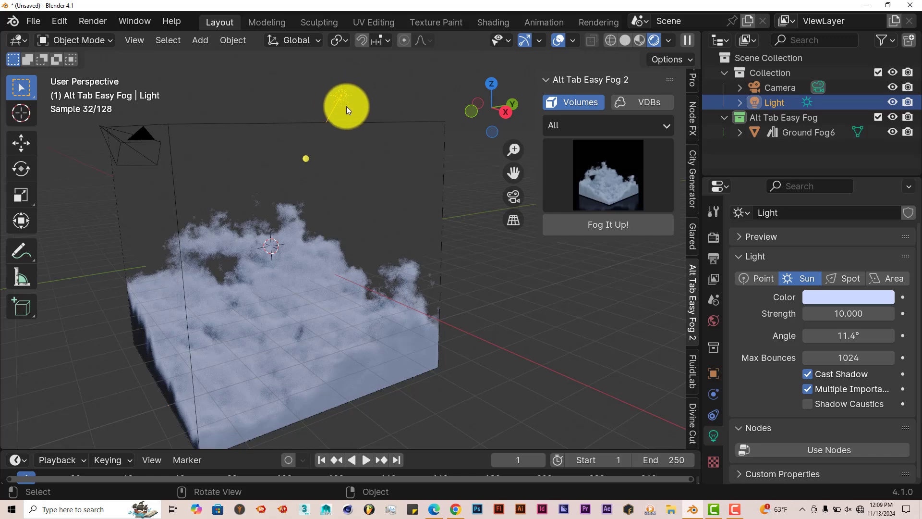
pyautogui.moveTo(383, 360); pyautogui.dragTo(303, 347, button='middle')
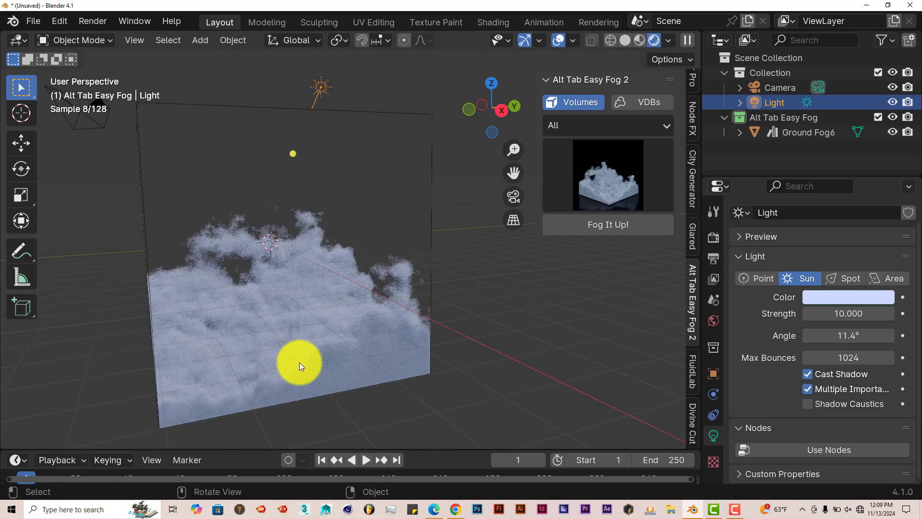
pyautogui.click(420, 189)
pyautogui.click(430, 176)
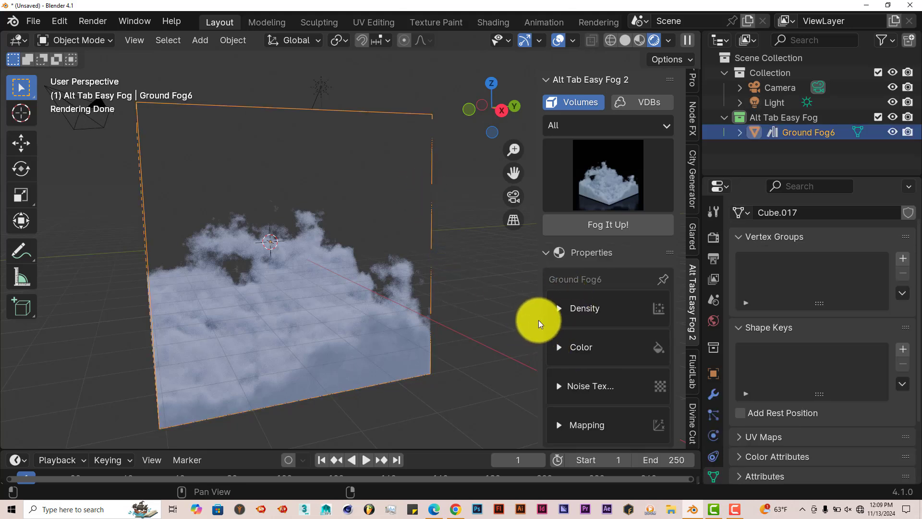
# Widen the sidebar, expand the Ground Fog6 Density section and set Density to 100
pyautogui.moveTo(538, 320); pyautogui.dragTo(508, 316)
pyautogui.scroll(-1, 568, 321)
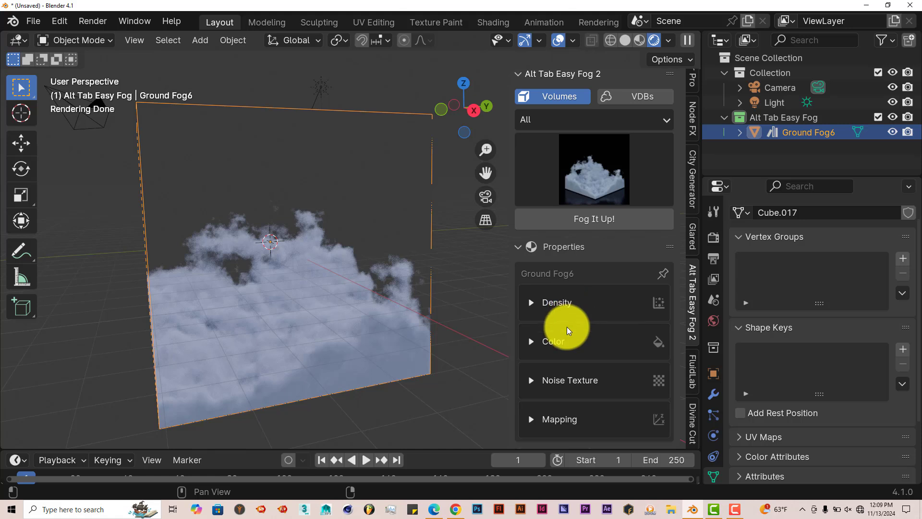
pyautogui.click(526, 309)
pyautogui.scroll(-5, 642, 367)
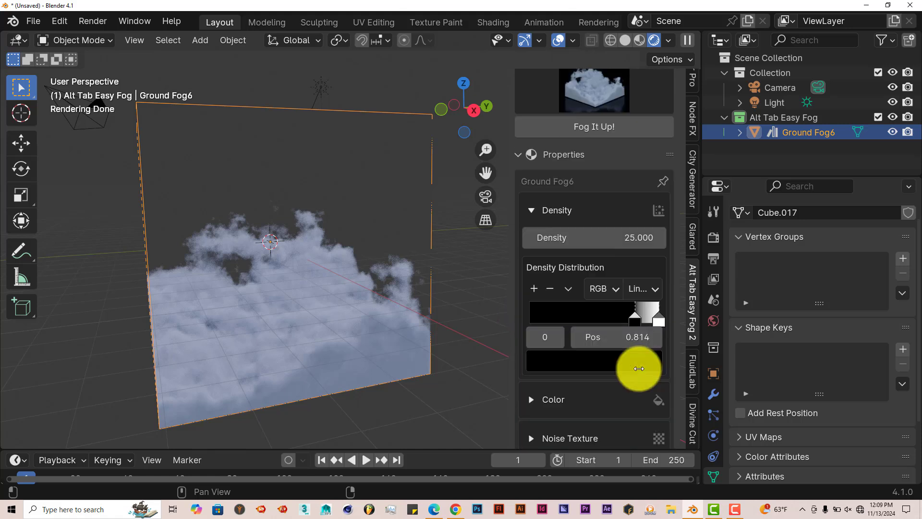
pyautogui.click(606, 239)
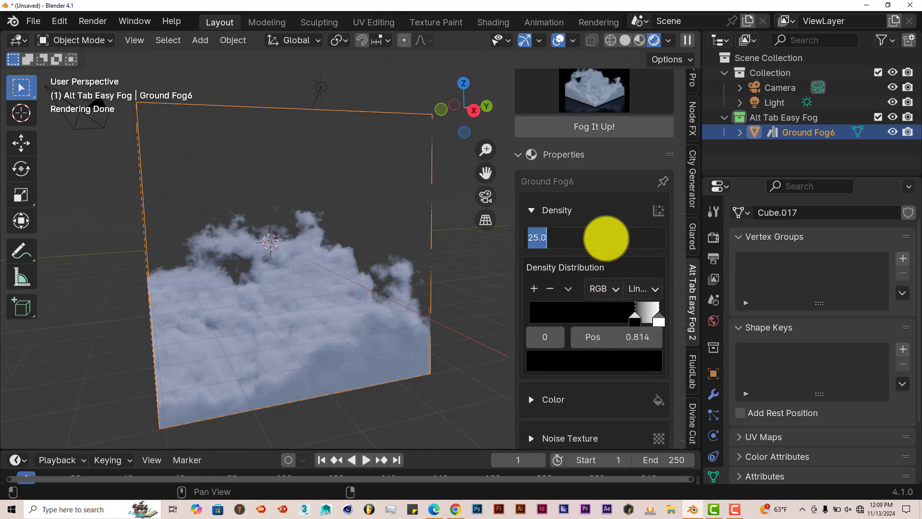
pyautogui.write('100')
pyautogui.press('Return')
# Move the Density Distribution ramp's black stop to about 0.71 position
pyautogui.moveTo(335, 272); pyautogui.dragTo(353, 274, button='middle')
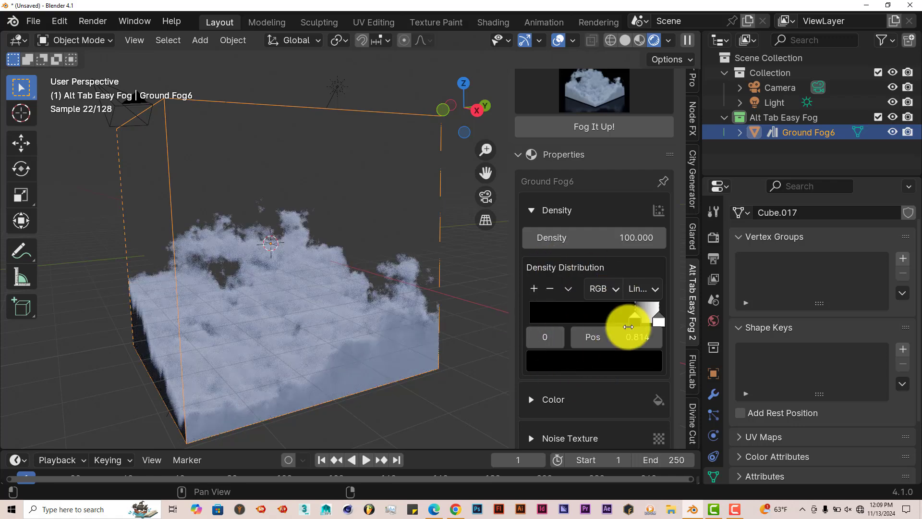
pyautogui.moveTo(636, 320)
pyautogui.mouseDown()
pyautogui.moveTo(581, 324)
pyautogui.moveTo(621, 330)
pyautogui.mouseUp()
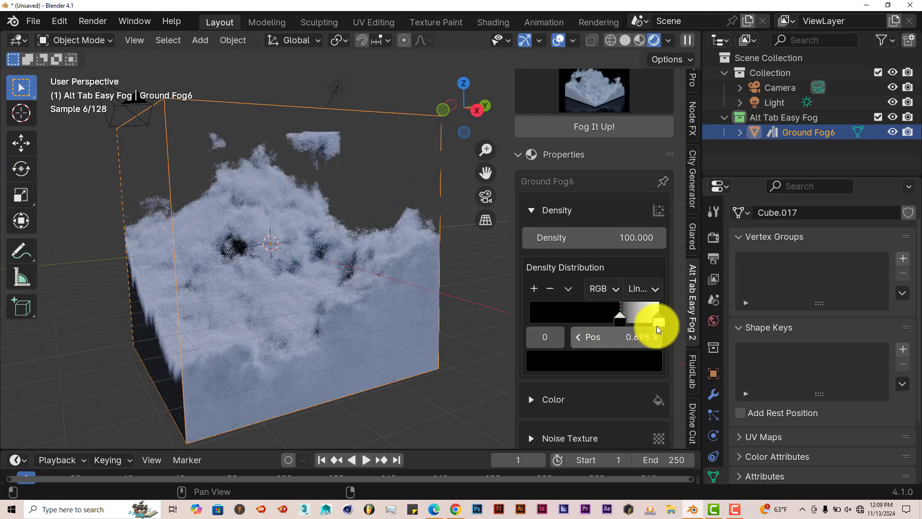
pyautogui.click(654, 322)
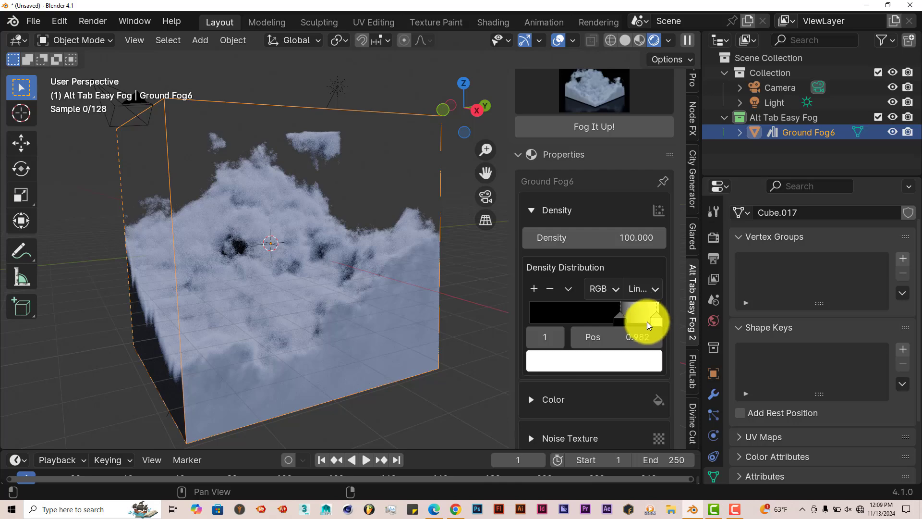
pyautogui.click(621, 322)
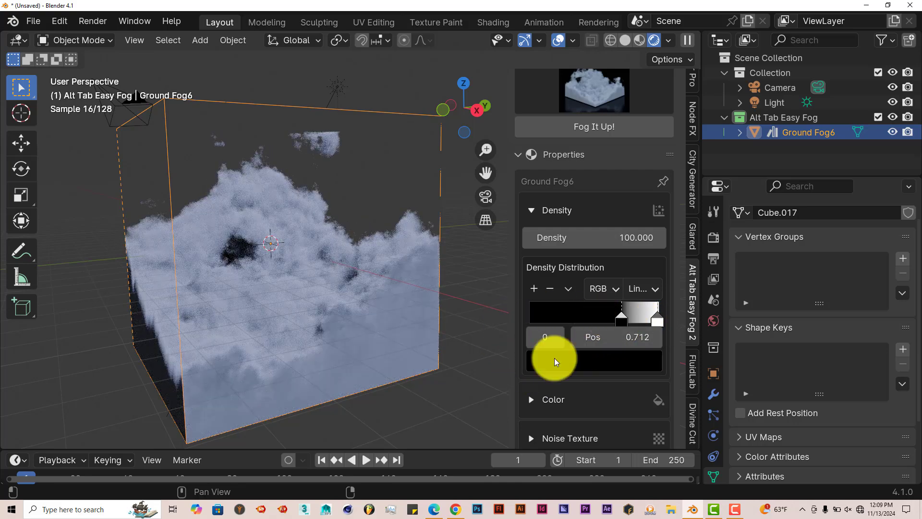
# Expand the Color section of the fog properties
pyautogui.scroll(-3, 570, 370)
pyautogui.click(531, 342)
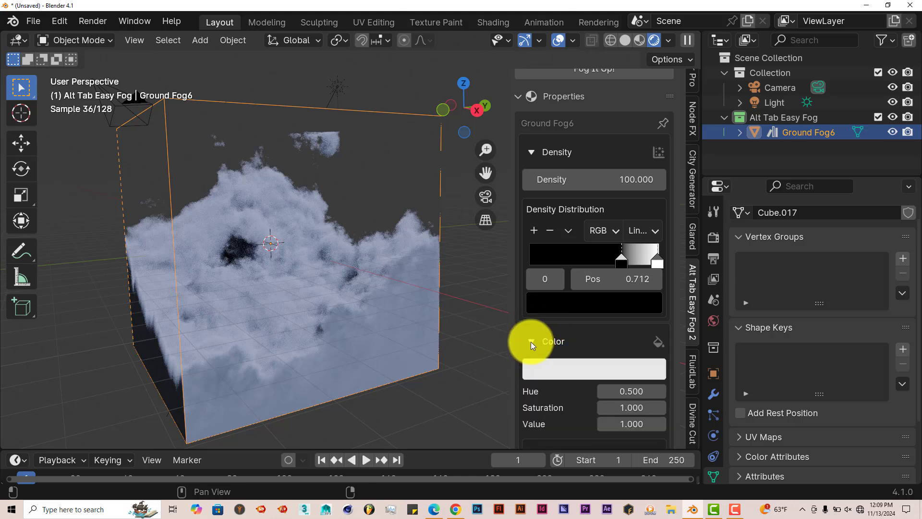
pyautogui.scroll(-7, 578, 340)
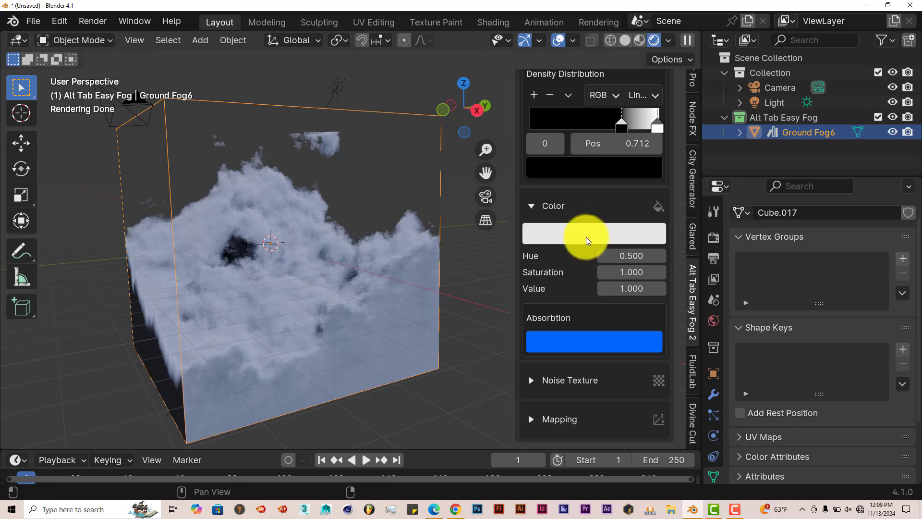
pyautogui.moveTo(313, 252); pyautogui.dragTo(338, 96, button='middle')
pyautogui.click(338, 97)
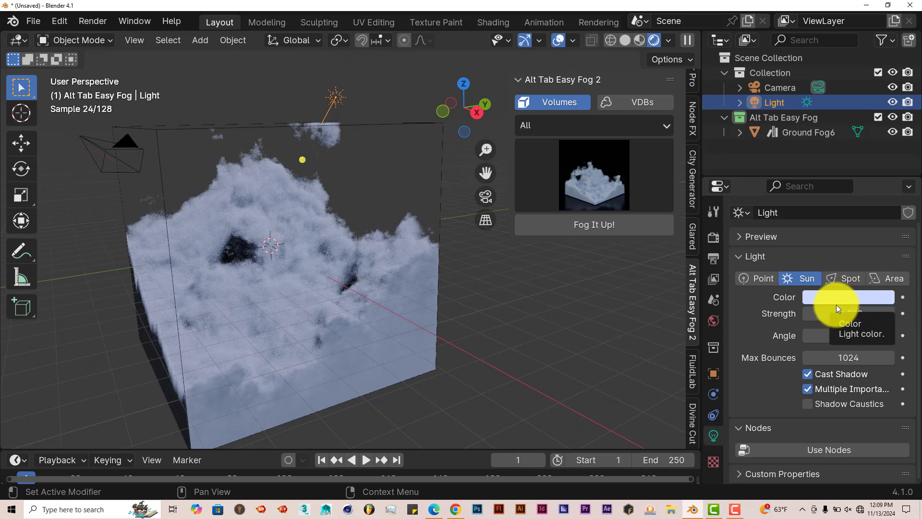
pyautogui.click(390, 123)
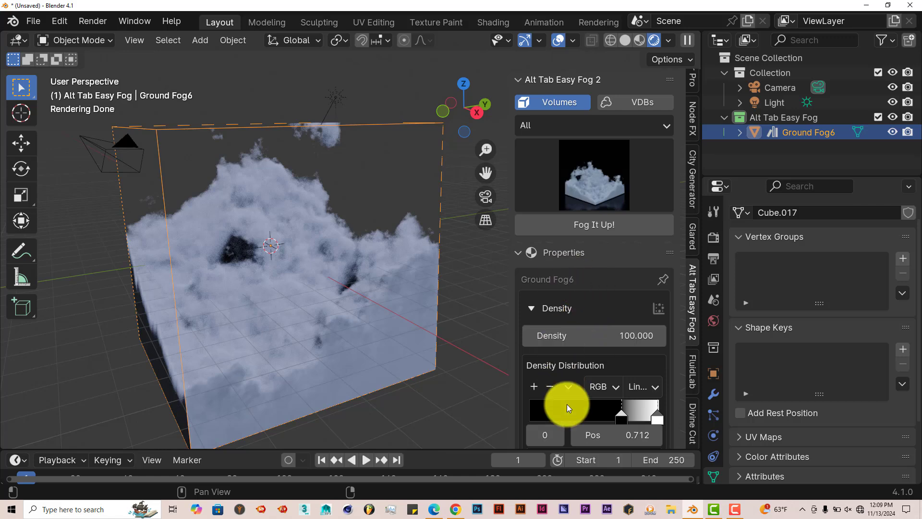
# Set the fog's Color to bright green
pyautogui.scroll(-10, 572, 375)
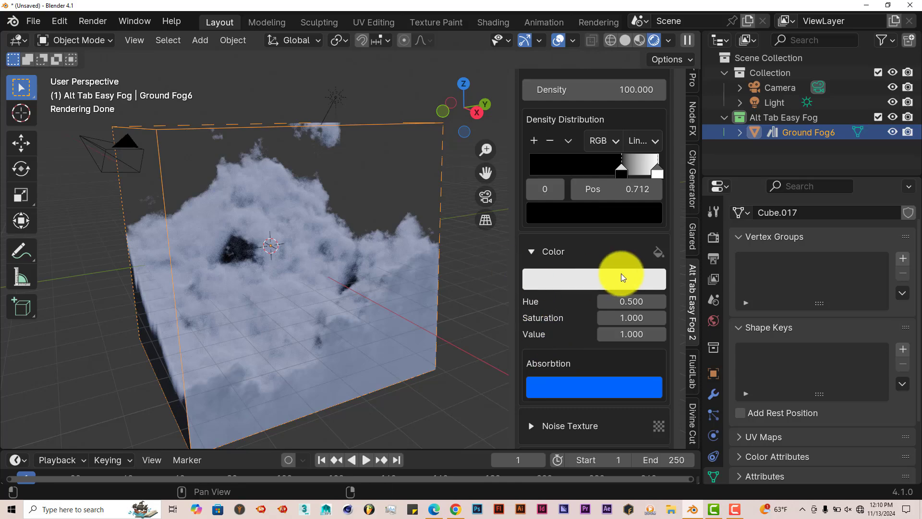
pyautogui.click(619, 276)
pyautogui.click(594, 164)
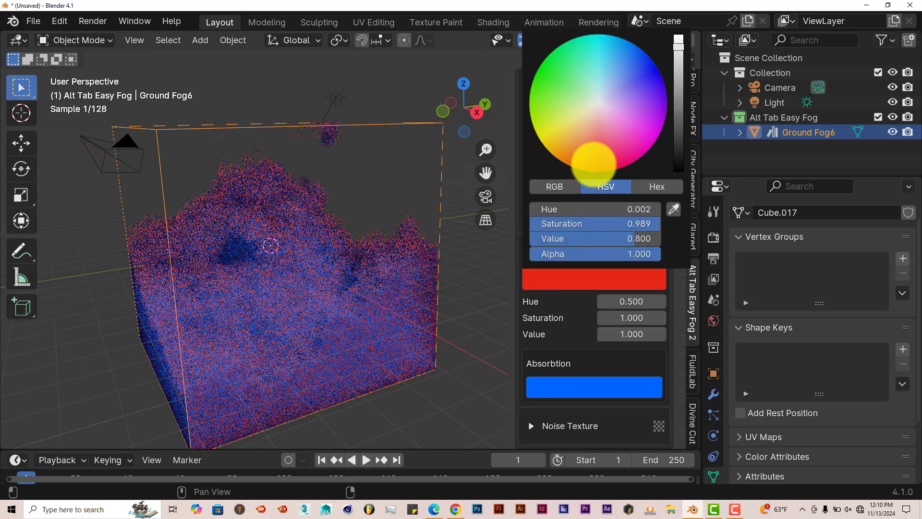
pyautogui.click(591, 281)
pyautogui.click(546, 74)
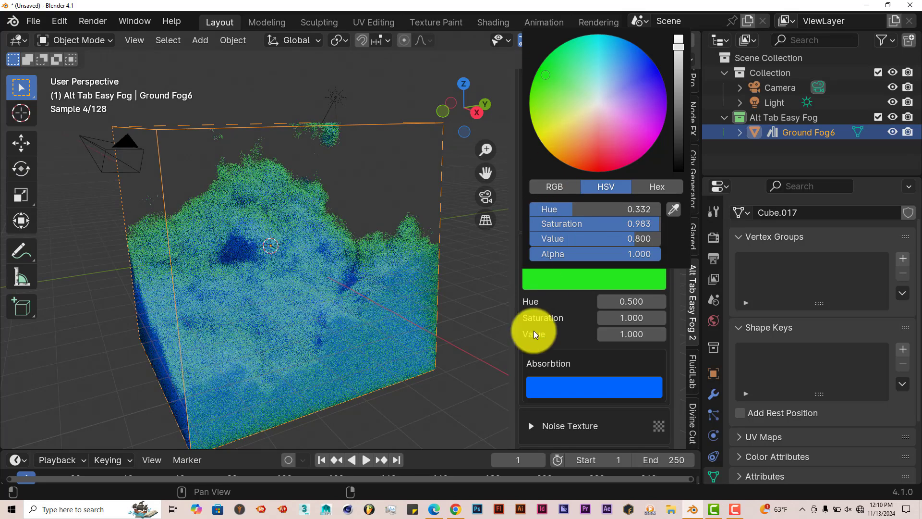
pyautogui.scroll(-2, 527, 345)
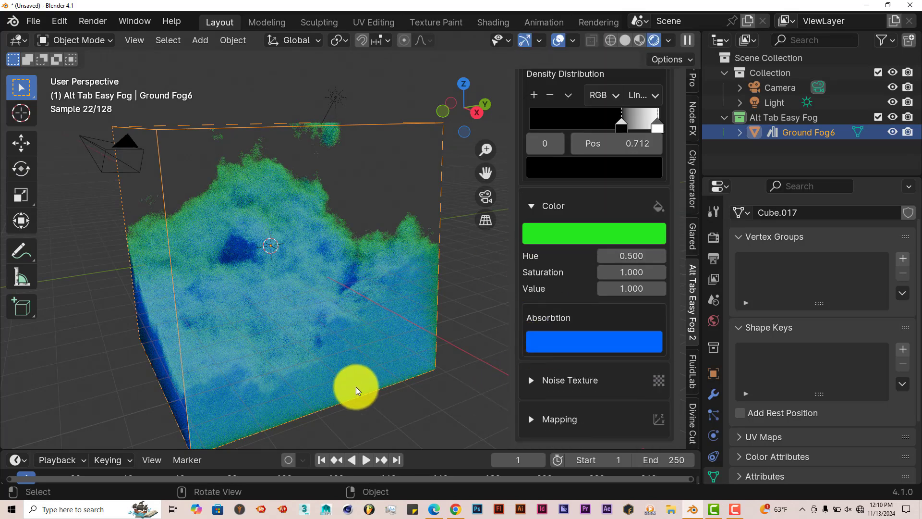
# Set the fog's Absorption color to orange-red
pyautogui.moveTo(356, 387); pyautogui.dragTo(462, 373, button='middle')
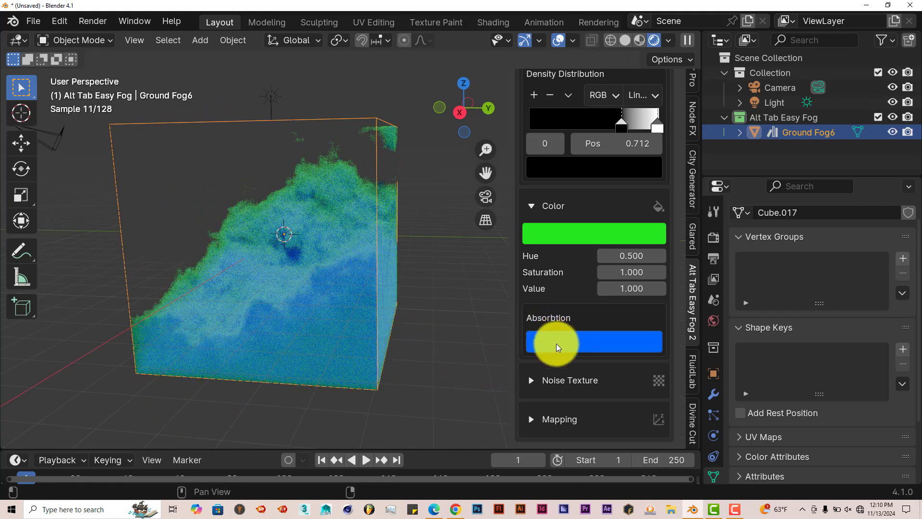
pyautogui.moveTo(399, 342); pyautogui.dragTo(372, 331, button='middle')
pyautogui.click(569, 341)
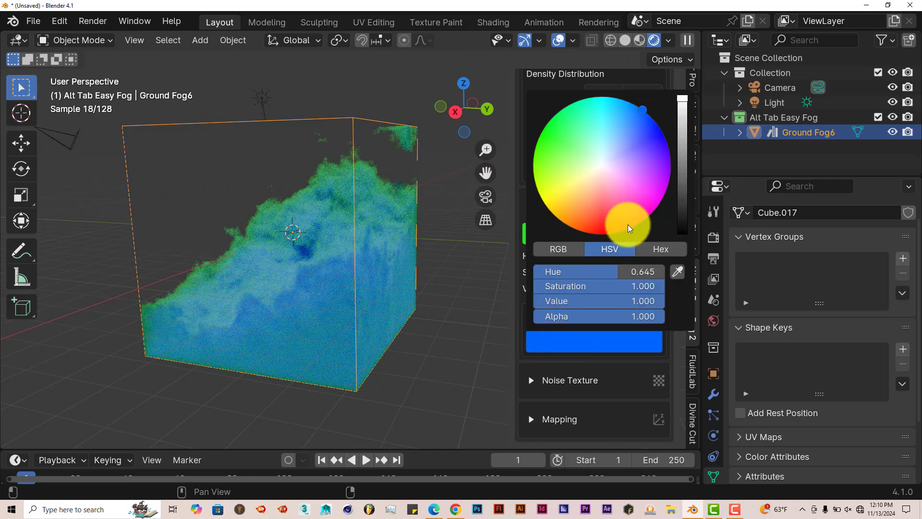
pyautogui.click(592, 229)
pyautogui.moveTo(361, 314); pyautogui.dragTo(387, 341, button='middle')
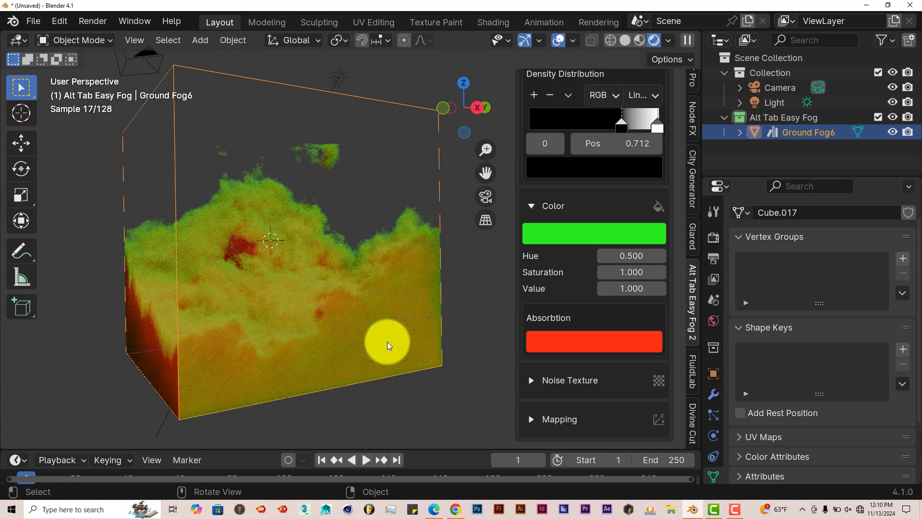
# Expand the Noise Texture and Mapping sections and review their settings
pyautogui.moveTo(252, 324); pyautogui.dragTo(366, 339, button='middle')
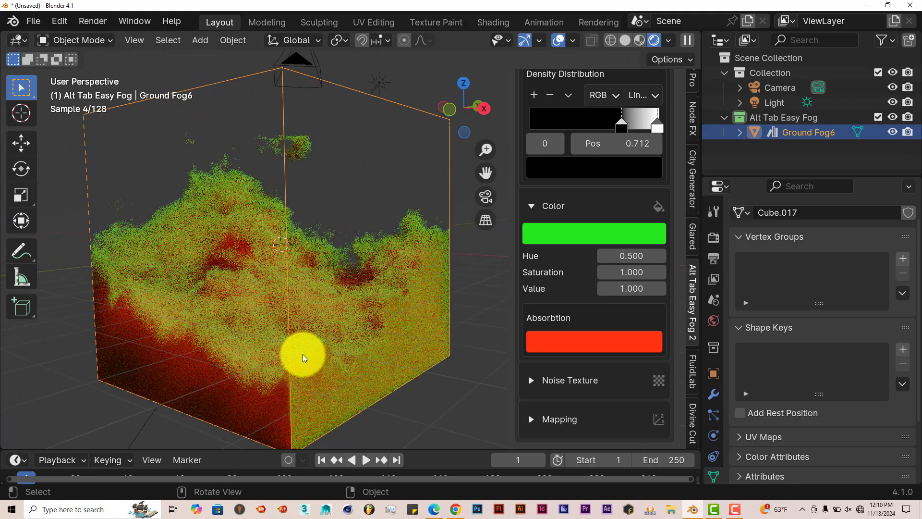
pyautogui.moveTo(302, 354); pyautogui.dragTo(292, 335, button='middle')
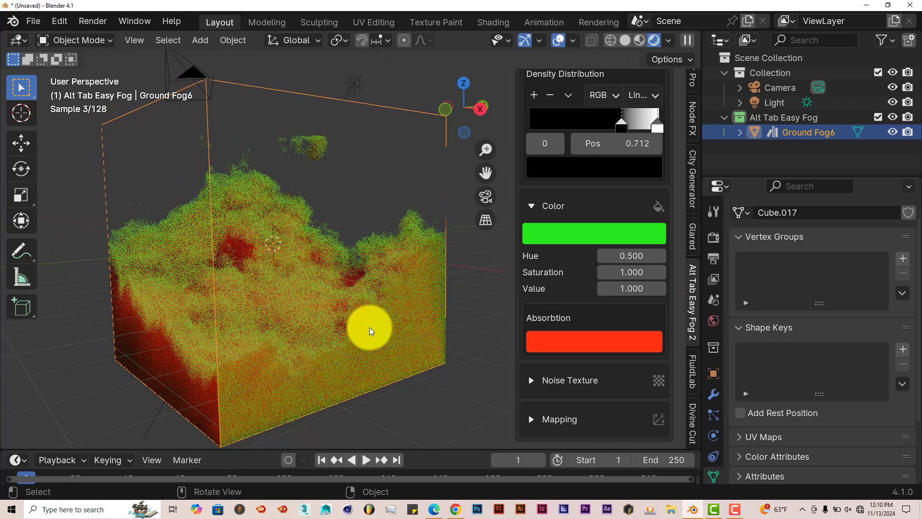
pyautogui.click(531, 381)
pyautogui.scroll(-5, 600, 366)
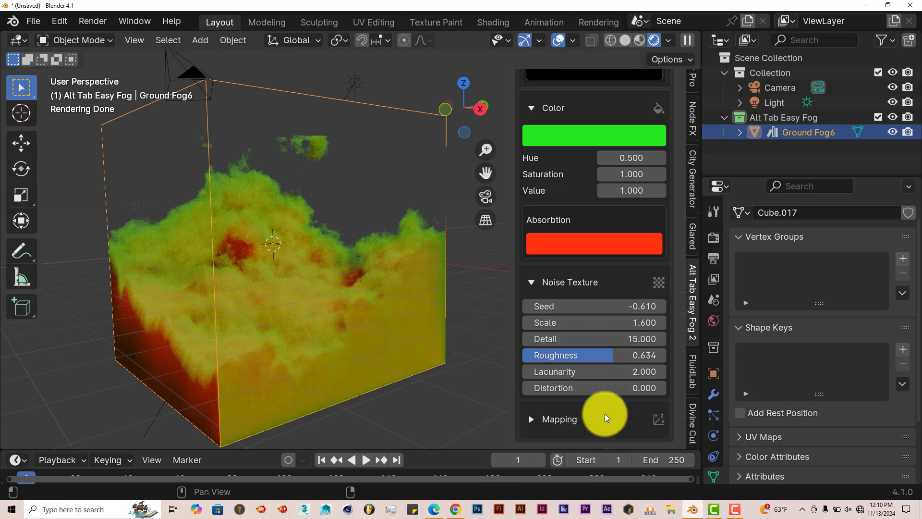
pyautogui.click(532, 420)
pyautogui.scroll(-5, 552, 413)
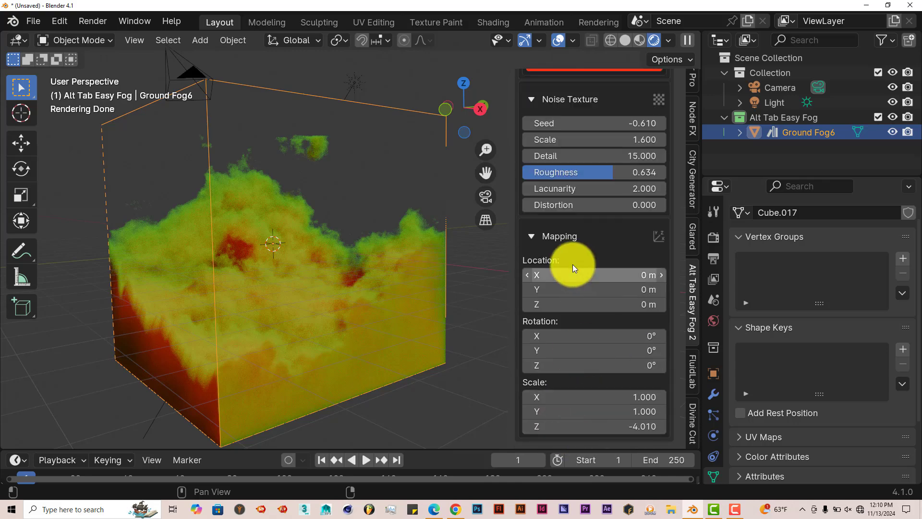
pyautogui.moveTo(394, 339); pyautogui.dragTo(391, 334, button='middle')
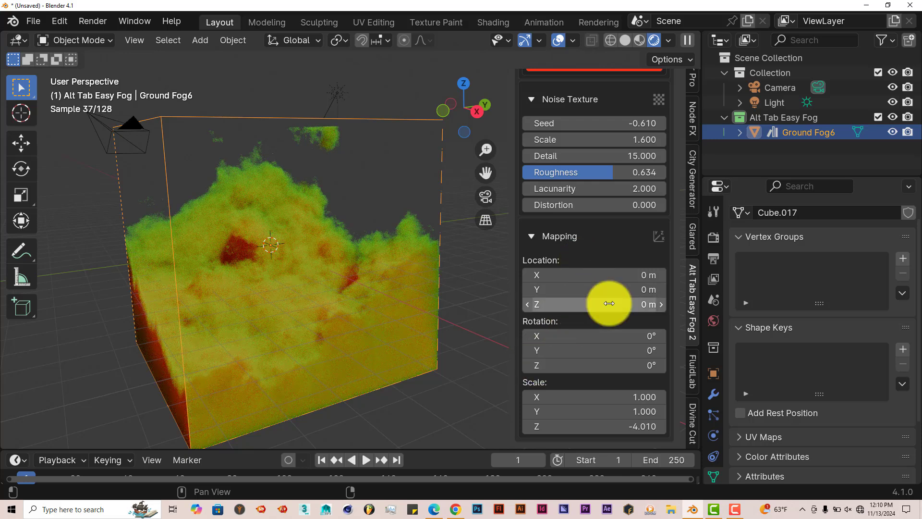
pyautogui.scroll(10, 609, 303)
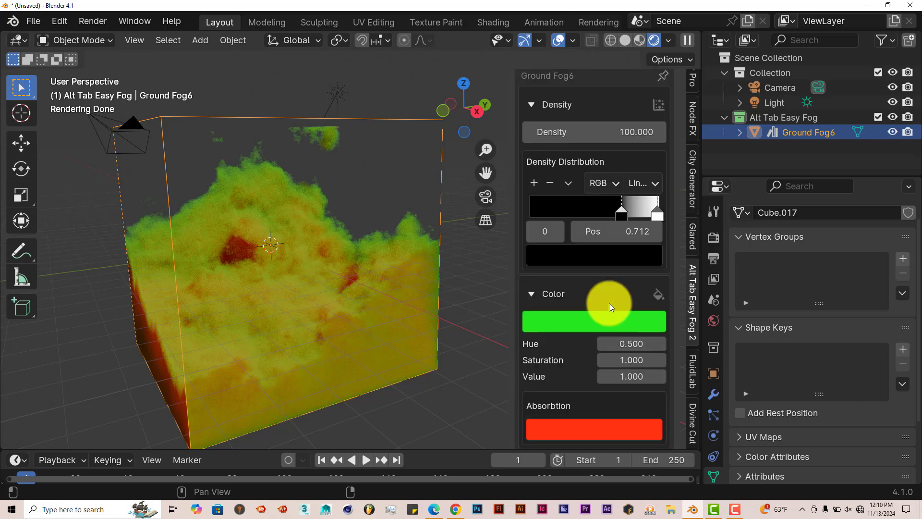
pyautogui.moveTo(466, 304)
pyautogui.mouseDown(button='middle')
pyautogui.moveTo(455, 305)
pyautogui.moveTo(468, 306)
pyautogui.mouseUp(button='middle')
pyautogui.scroll(6, 581, 302)
pyautogui.scroll(3, 581, 302)
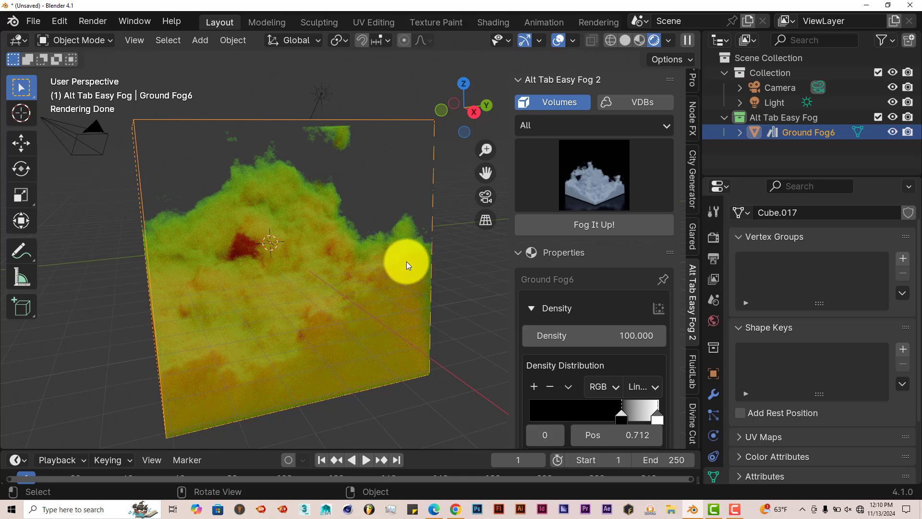
# Create a new General file and delete its default cube
pyautogui.click(29, 21)
pyautogui.moveTo(120, 43)
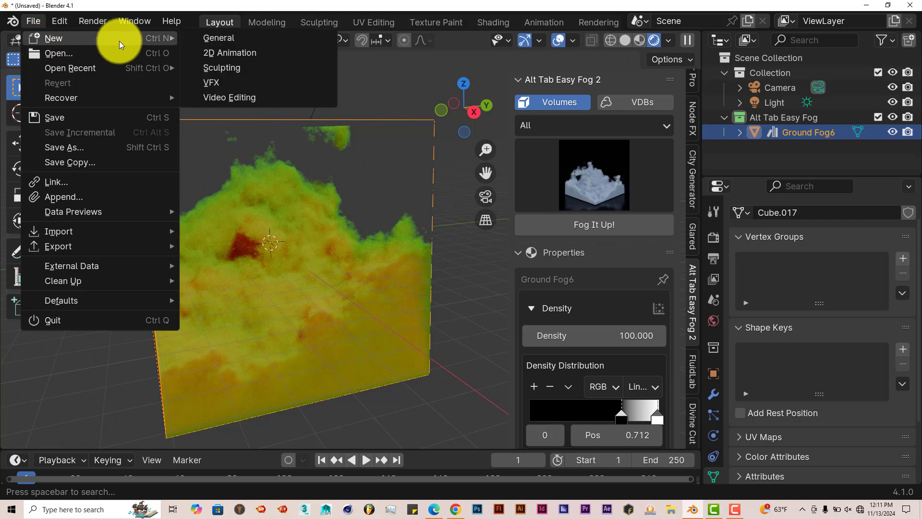
pyautogui.click(229, 38)
pyautogui.click(495, 285)
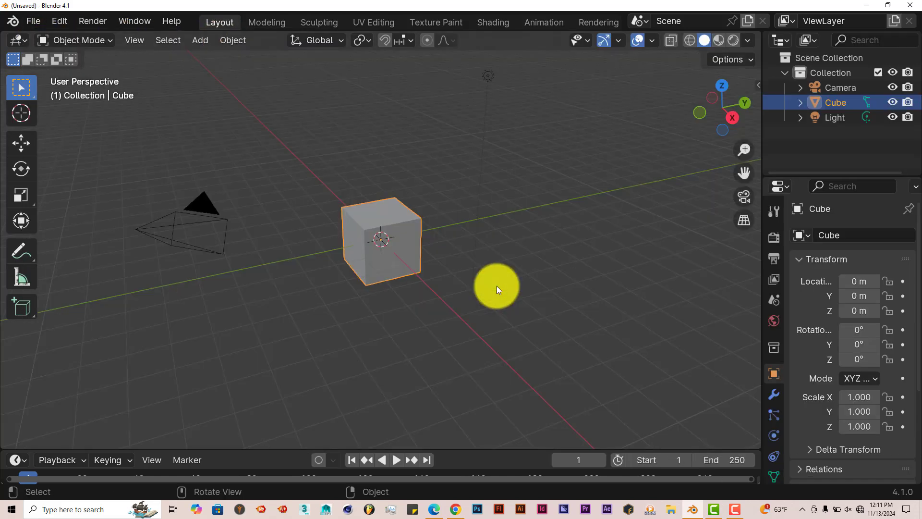
pyautogui.press('Delete')
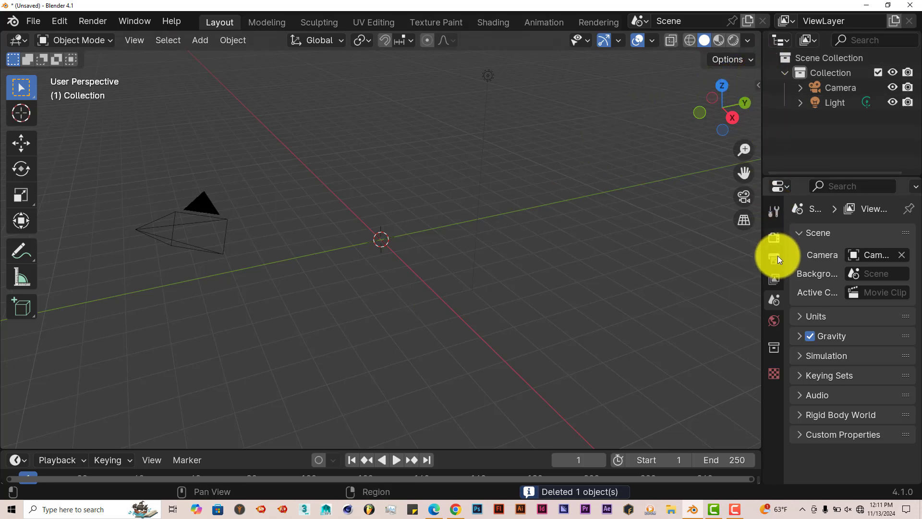
# Switch the render engine to Cycles using GPU Compute as the device
pyautogui.click(774, 238)
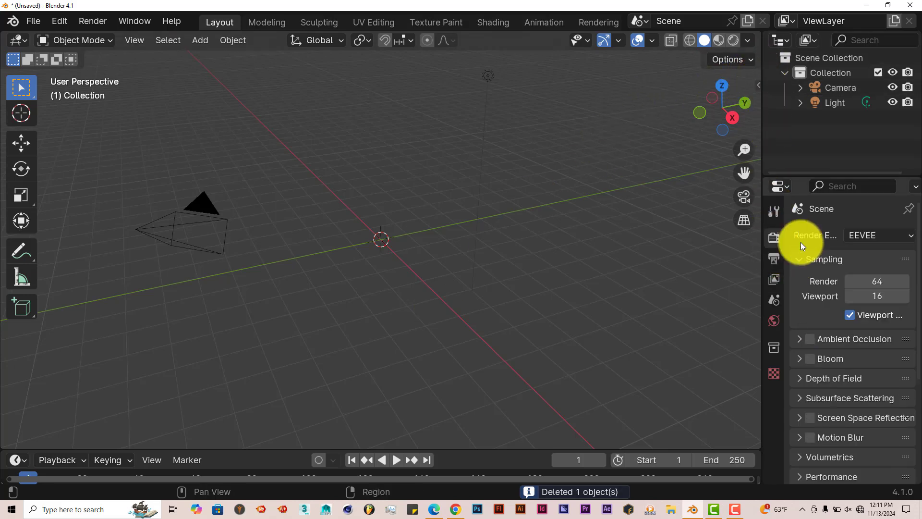
pyautogui.click(873, 234)
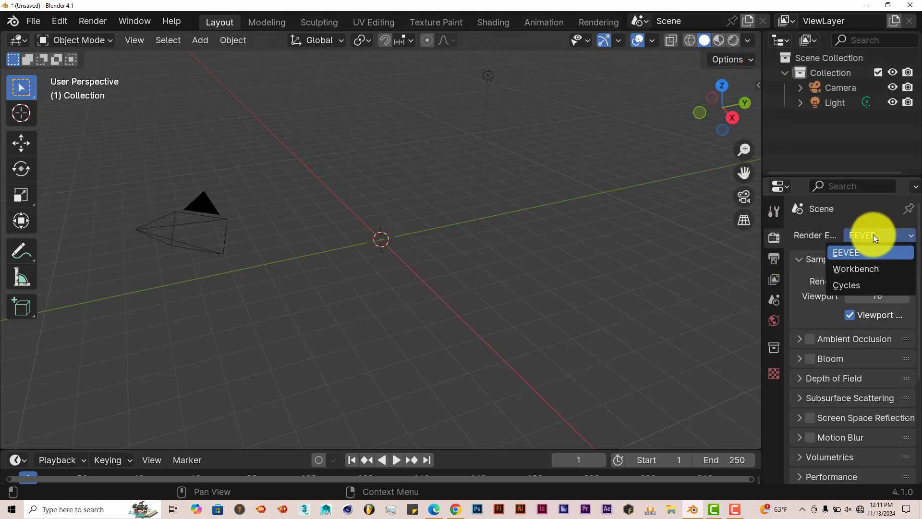
pyautogui.click(859, 285)
pyautogui.click(874, 273)
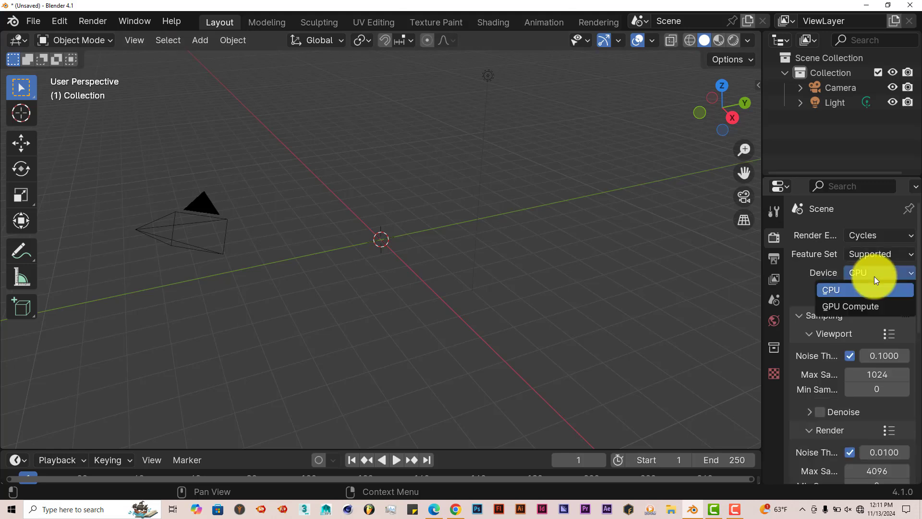
pyautogui.click(863, 307)
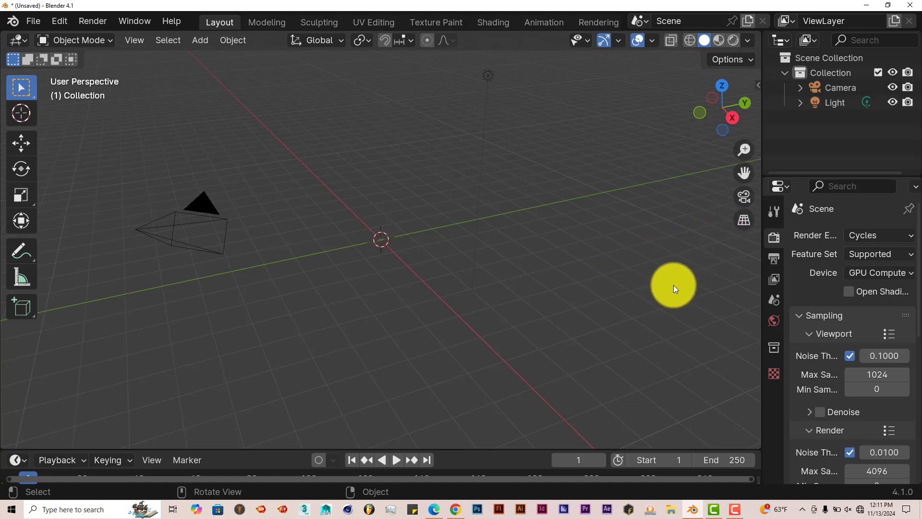
# Set the viewport Max Samples to 128
pyautogui.moveTo(674, 284); pyautogui.dragTo(646, 267, button='middle')
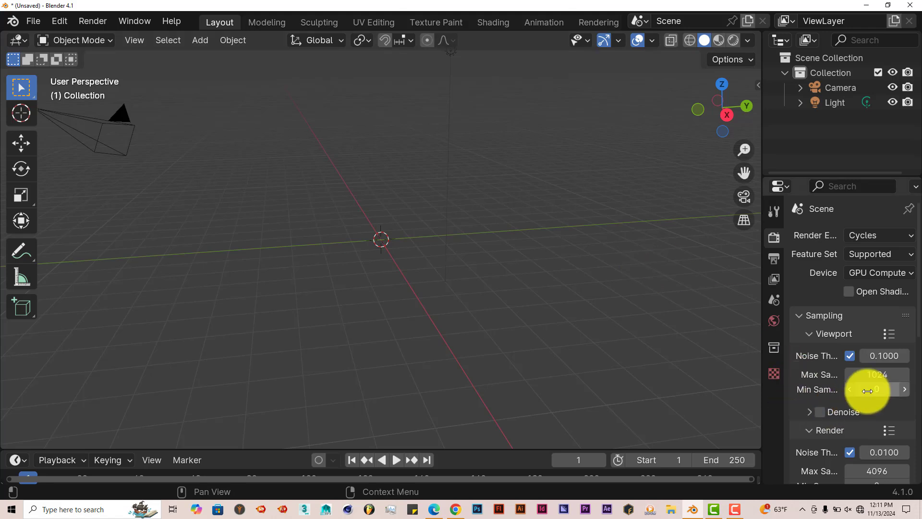
pyautogui.click(873, 376)
pyautogui.write('1')
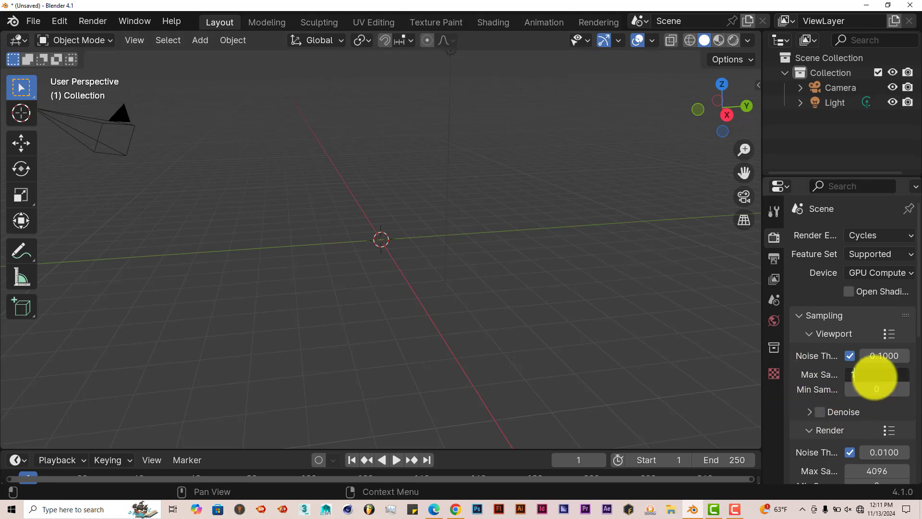
pyautogui.write('28')
pyautogui.press('Return')
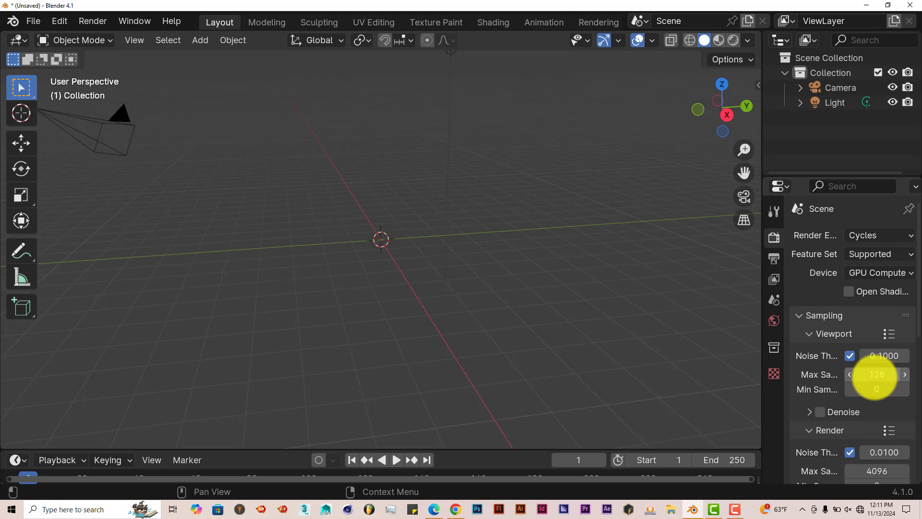
# Open the Alt Tab Easy Fog 2 sidebar panel and switch it to VDBs
pyautogui.click(757, 85)
pyautogui.scroll(-10, 754, 371)
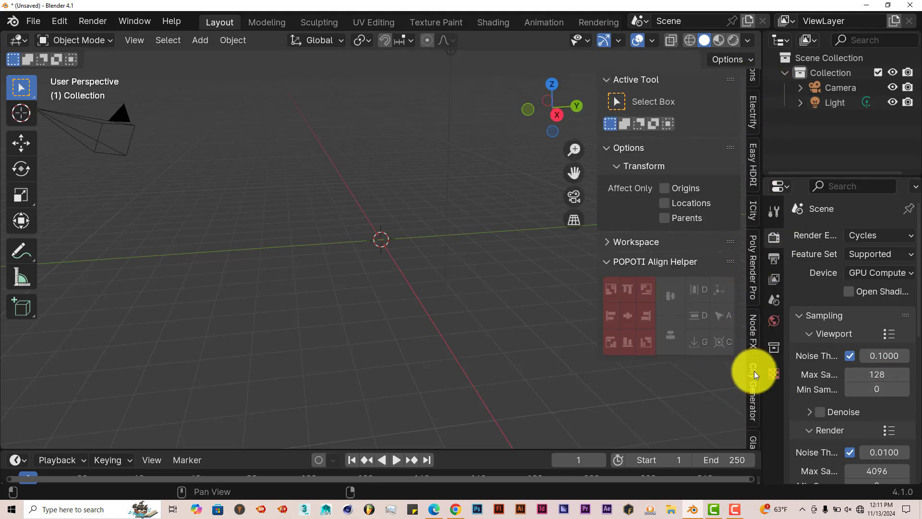
pyautogui.click(754, 353)
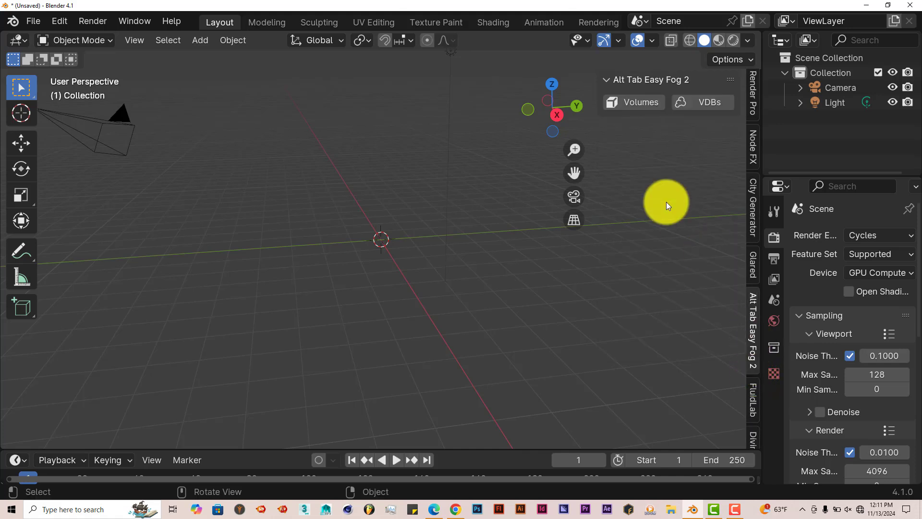
pyautogui.click(698, 102)
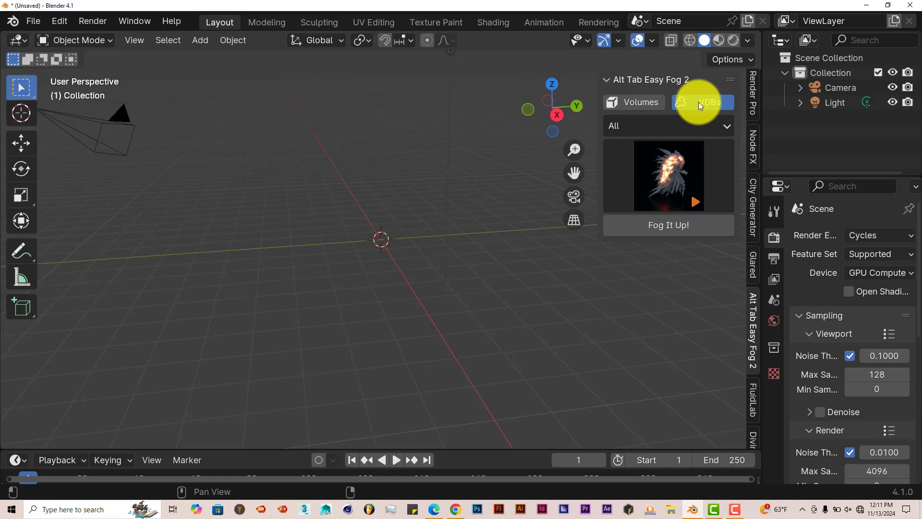
# Browse the VDB preset gallery and add the (A) Ground Explosion 2 preset with Fog It Up!
pyautogui.click(650, 176)
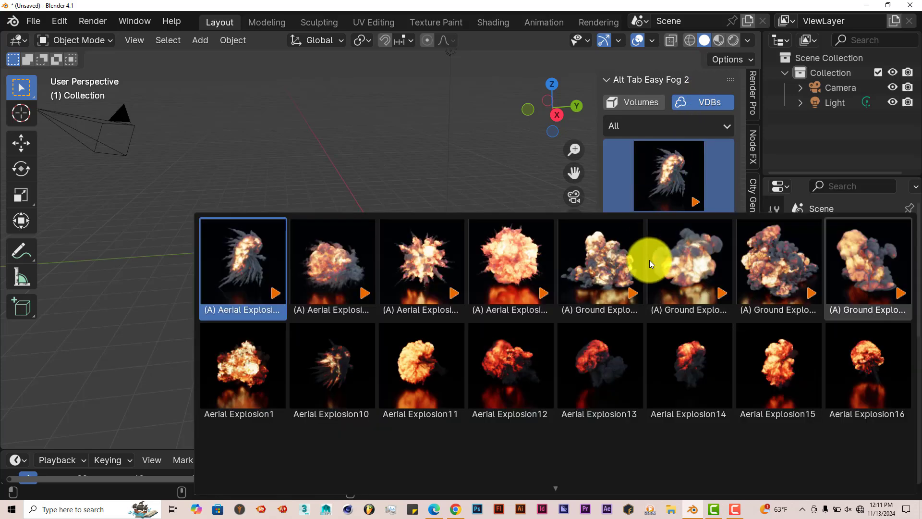
pyautogui.scroll(-5, 649, 260)
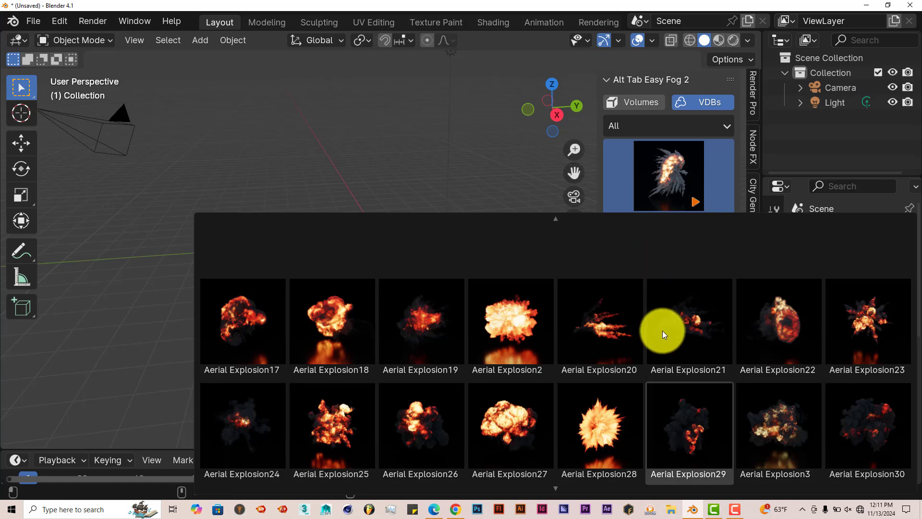
pyautogui.scroll(-2, 666, 389)
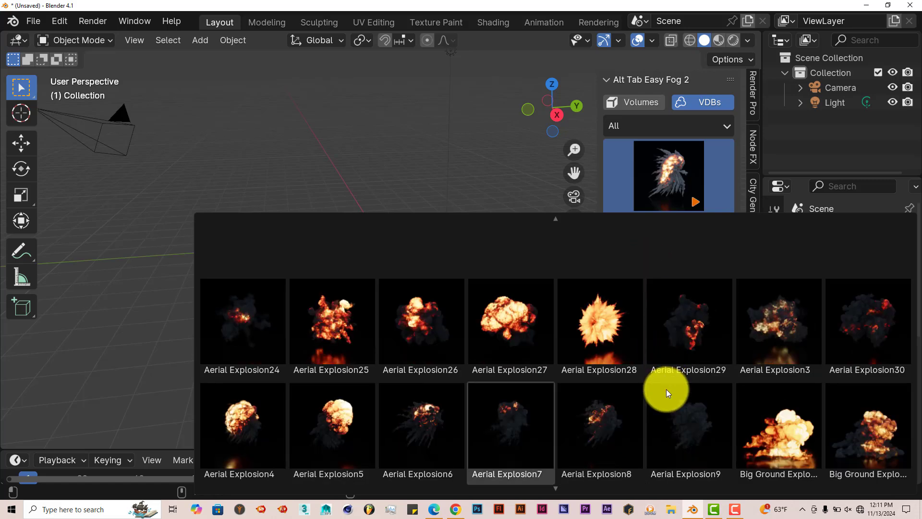
pyautogui.scroll(-2, 667, 390)
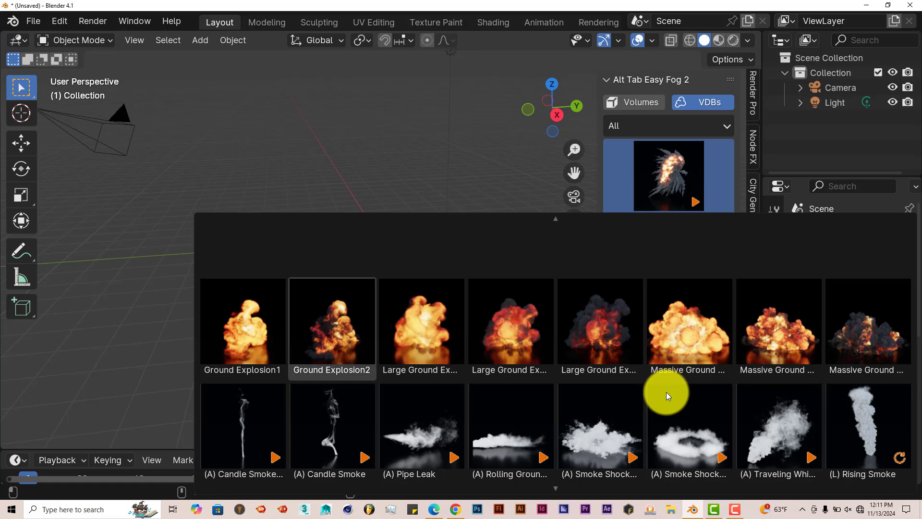
pyautogui.scroll(2, 667, 392)
pyautogui.scroll(3, 666, 392)
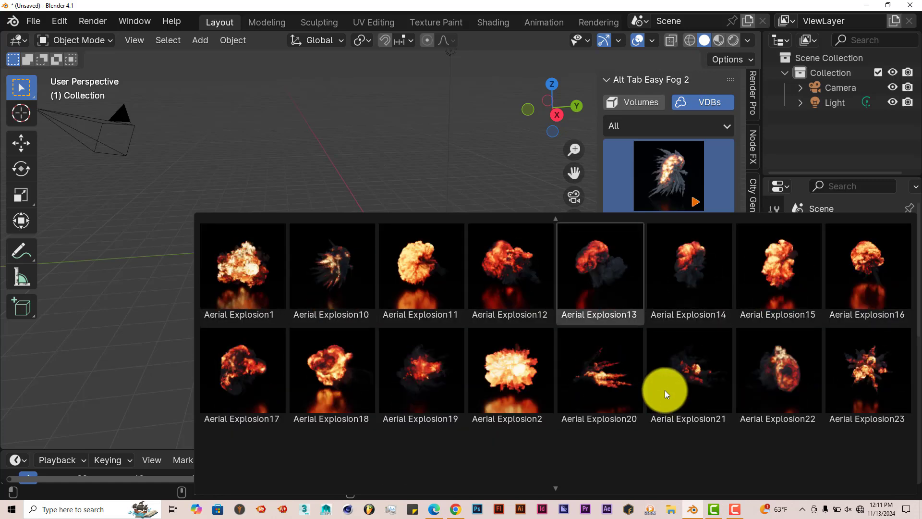
pyautogui.scroll(1, 664, 390)
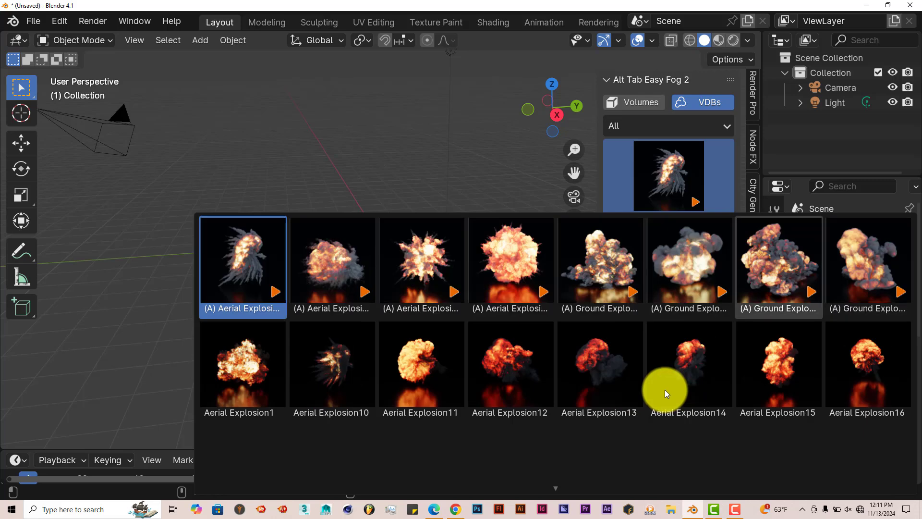
pyautogui.click(705, 261)
pyautogui.click(673, 226)
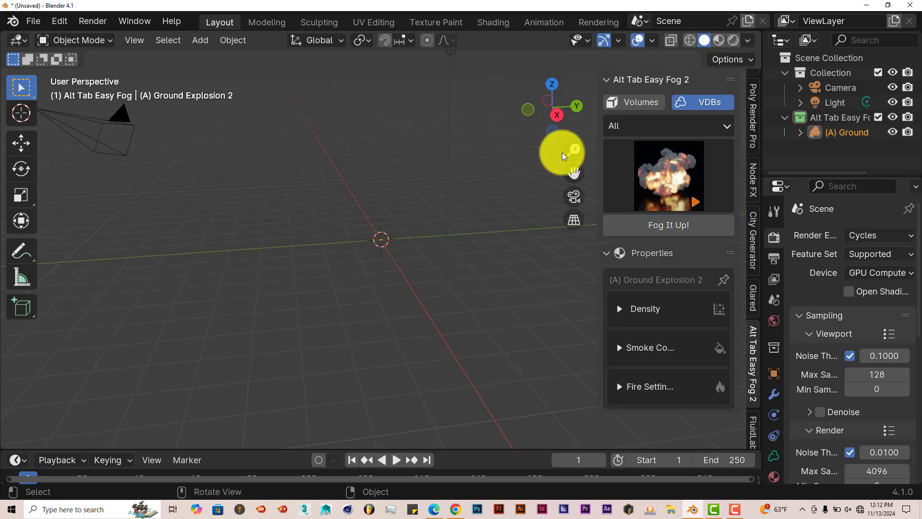
# Select the light, change it to a Sun lamp, and set its Strength to 10
pyautogui.moveTo(575, 171); pyautogui.dragTo(578, 207)
pyautogui.moveTo(432, 274); pyautogui.dragTo(463, 268, button='middle')
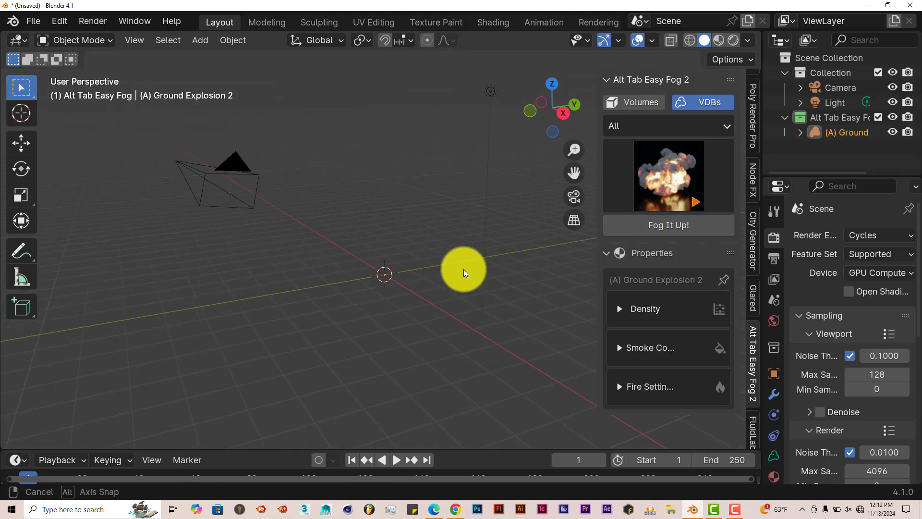
pyautogui.click(494, 97)
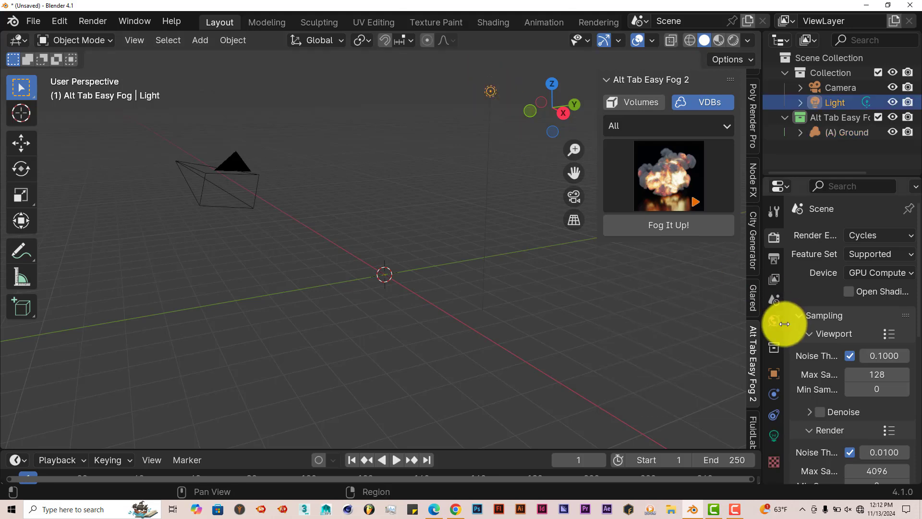
pyautogui.click(775, 430)
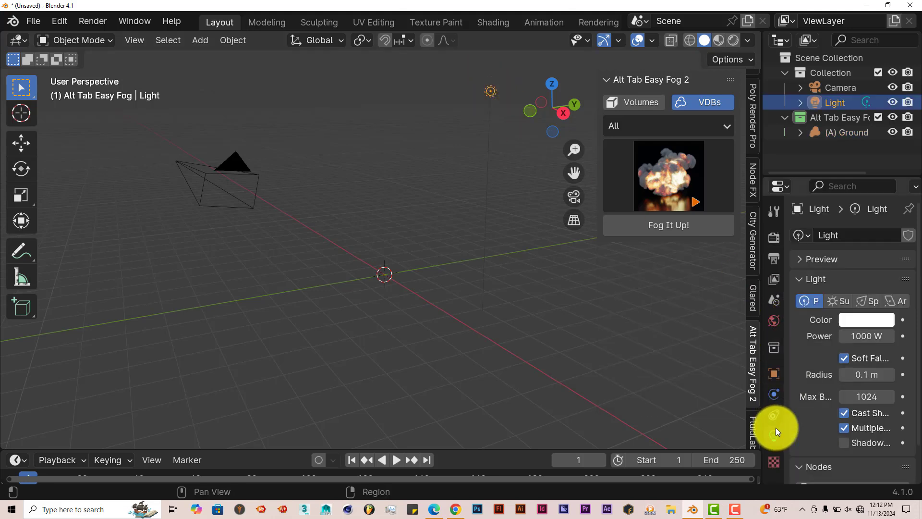
pyautogui.click(847, 302)
pyautogui.click(858, 337)
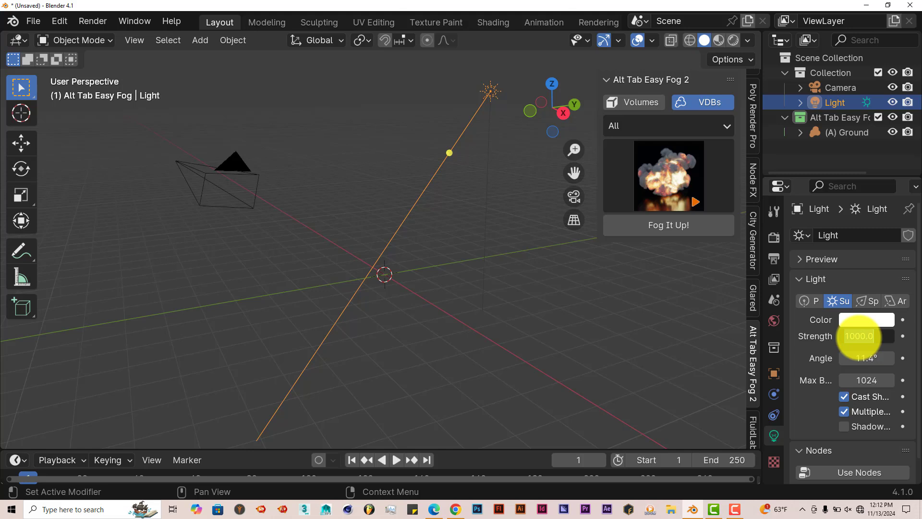
pyautogui.press('Return')
# Play the animation to preview the explosion, then stop playback
pyautogui.moveTo(387, 315); pyautogui.dragTo(390, 442, button='middle')
pyautogui.click(394, 460)
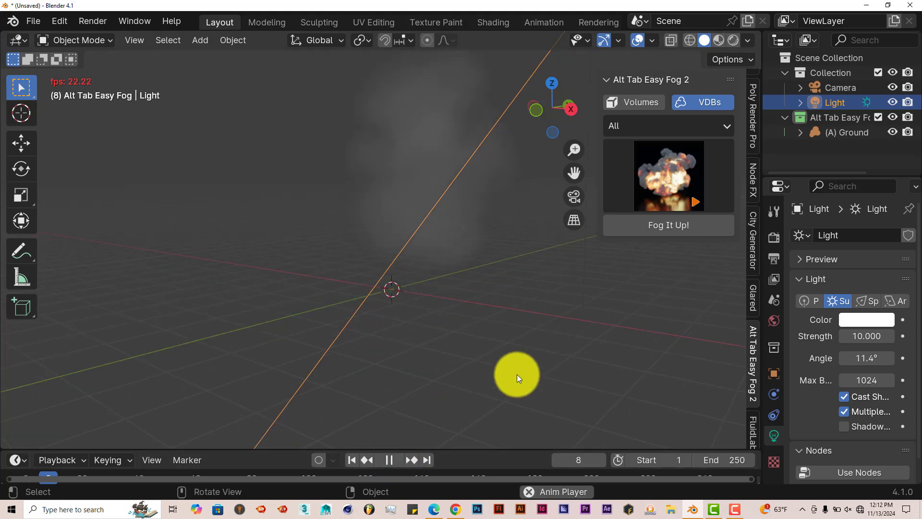
pyautogui.moveTo(482, 307); pyautogui.dragTo(463, 248, button='middle')
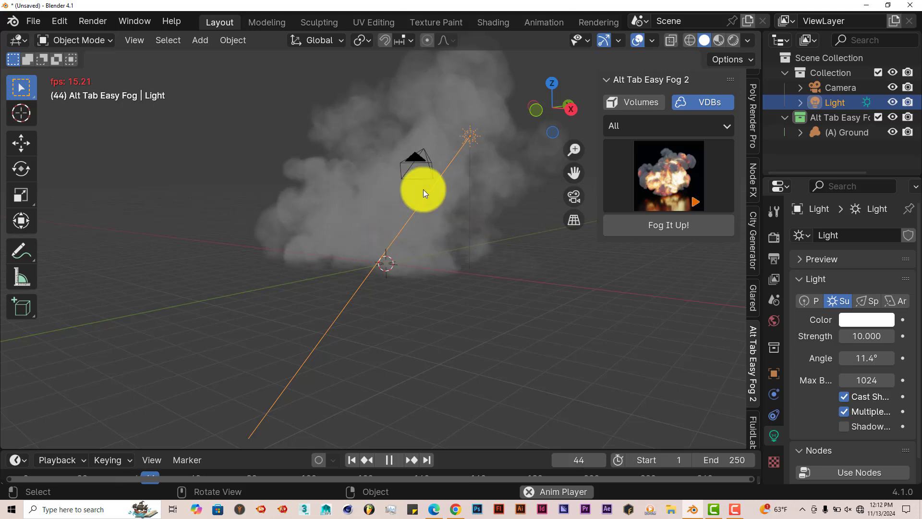
pyautogui.click(391, 460)
# Switch the viewport shading to Rendered to preview the explosion
pyautogui.moveTo(460, 195); pyautogui.dragTo(369, 232, button='middle')
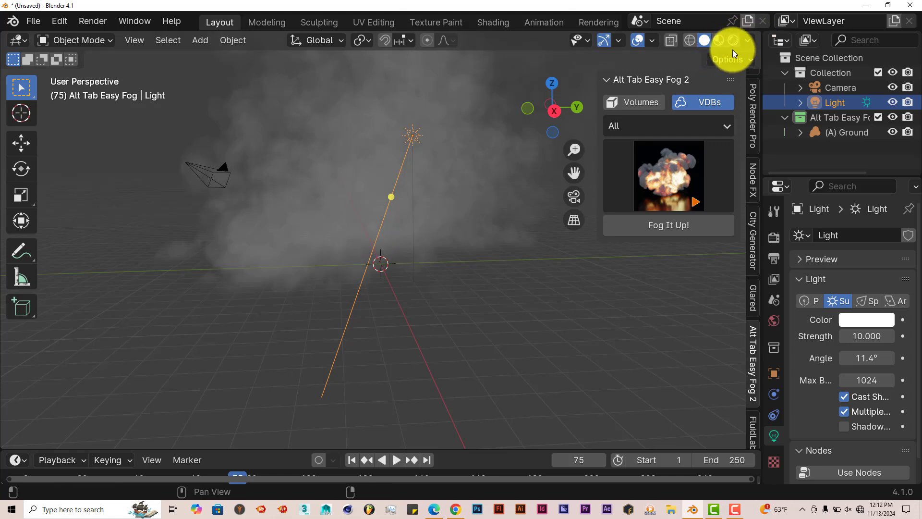
pyautogui.moveTo(579, 168); pyautogui.dragTo(574, 214)
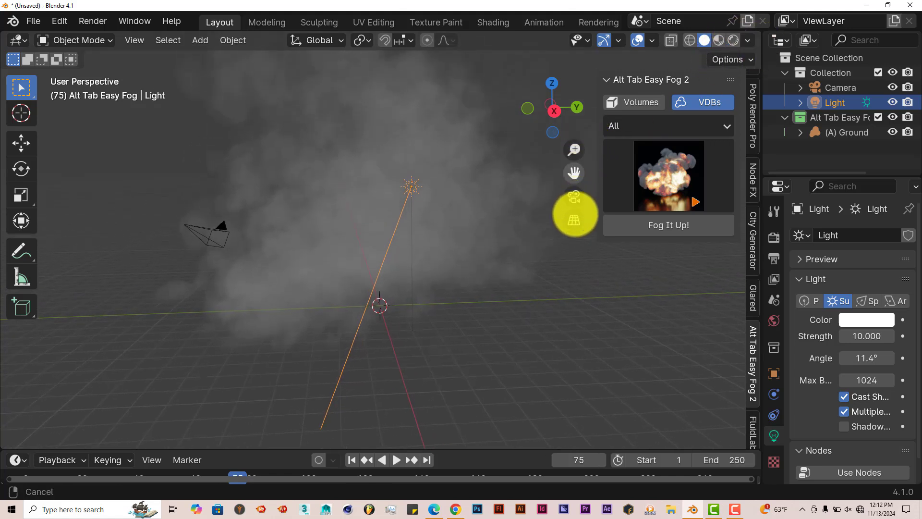
pyautogui.click(733, 39)
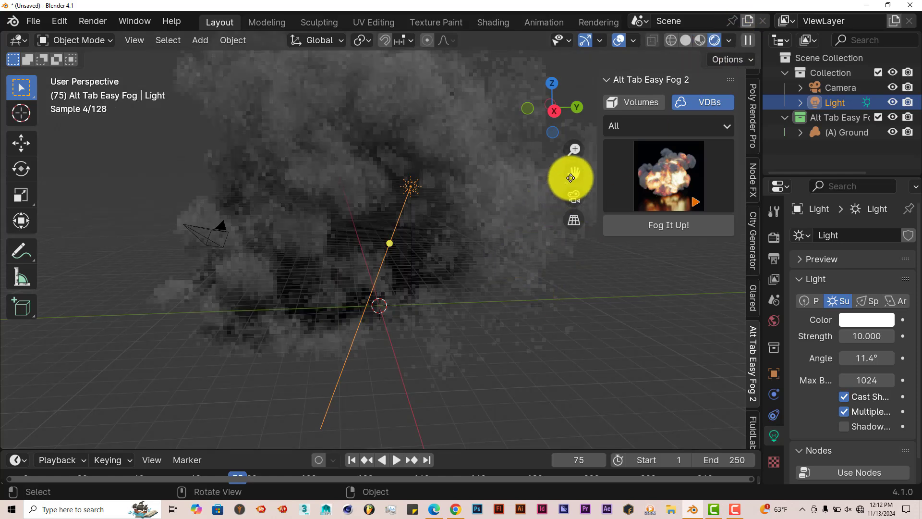
pyautogui.moveTo(574, 171); pyautogui.dragTo(562, 220)
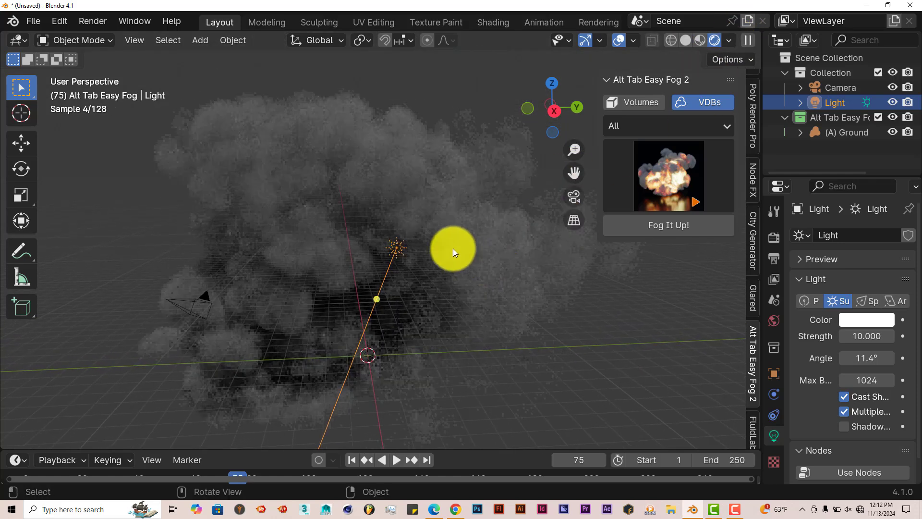
# Select the explosion volume and expand its Density and Smoke Color settings in the add-on panel
pyautogui.click(411, 179)
pyautogui.click(630, 310)
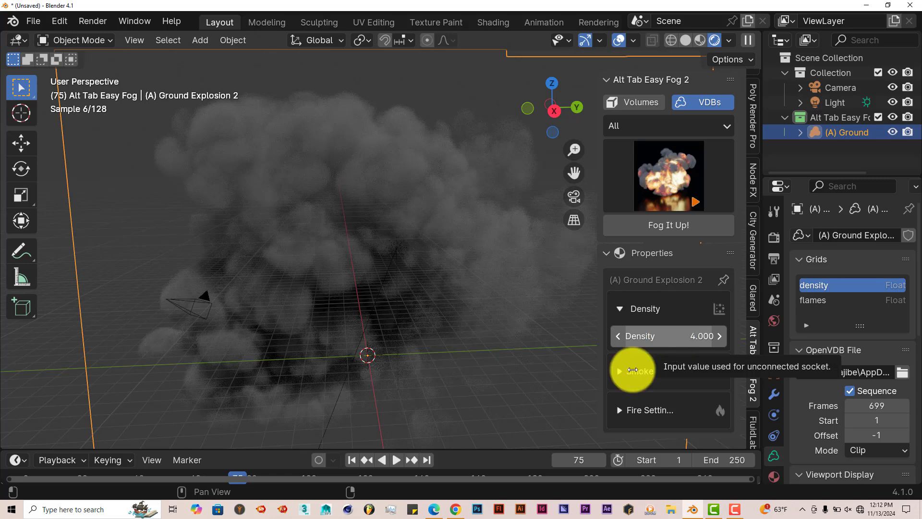
pyautogui.click(615, 378)
pyautogui.scroll(-5, 687, 380)
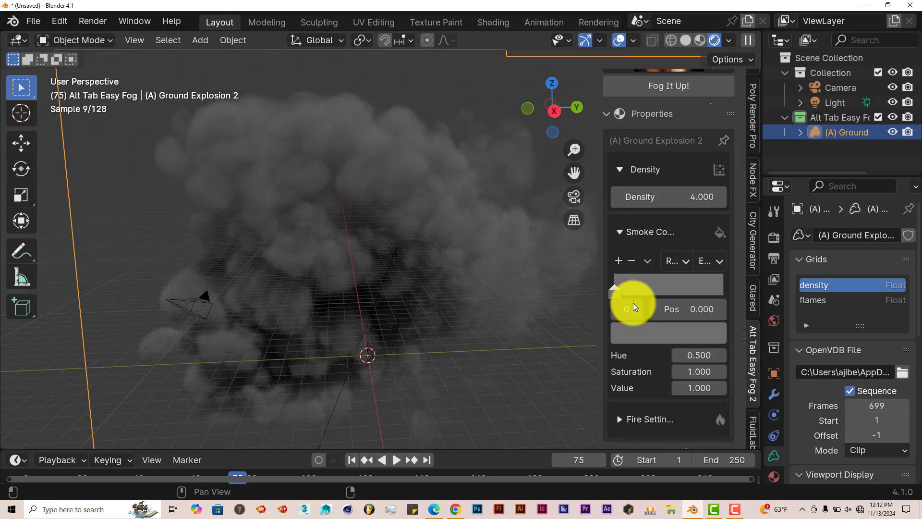
pyautogui.click(353, 245)
pyautogui.scroll(-1, 354, 245)
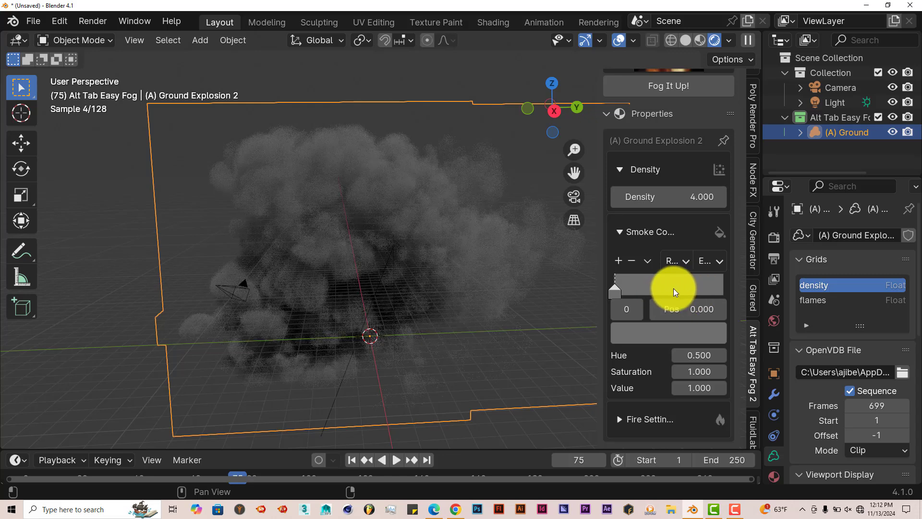
pyautogui.moveTo(601, 255); pyautogui.dragTo(562, 261)
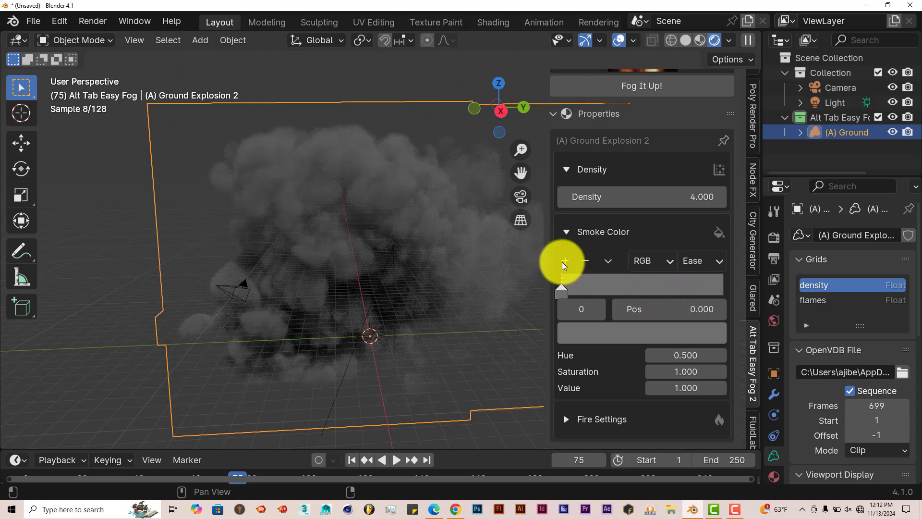
# Set the smoke color ramp's stop color to a dark red
pyautogui.click(638, 282)
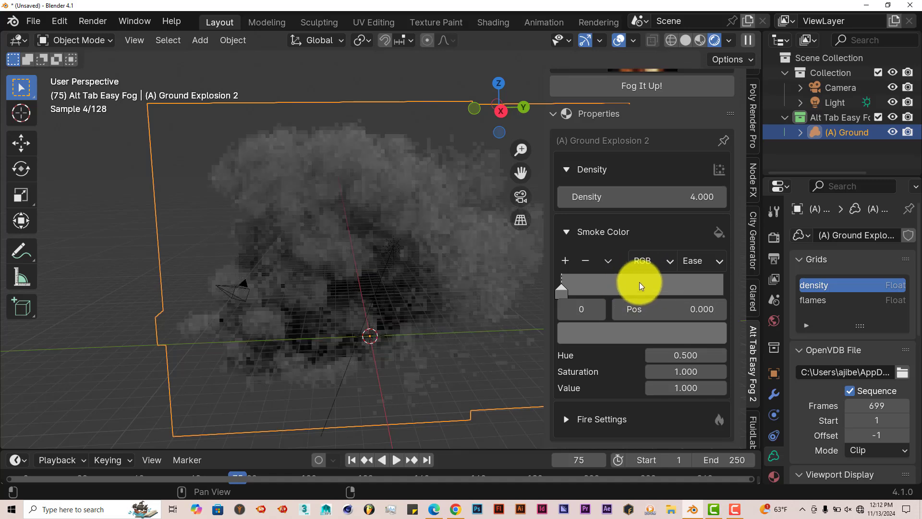
pyautogui.click(564, 295)
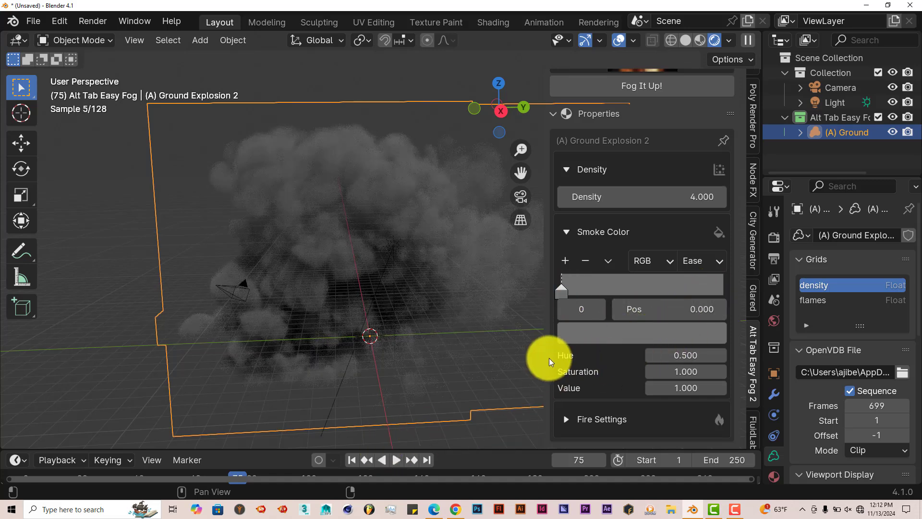
pyautogui.click(670, 331)
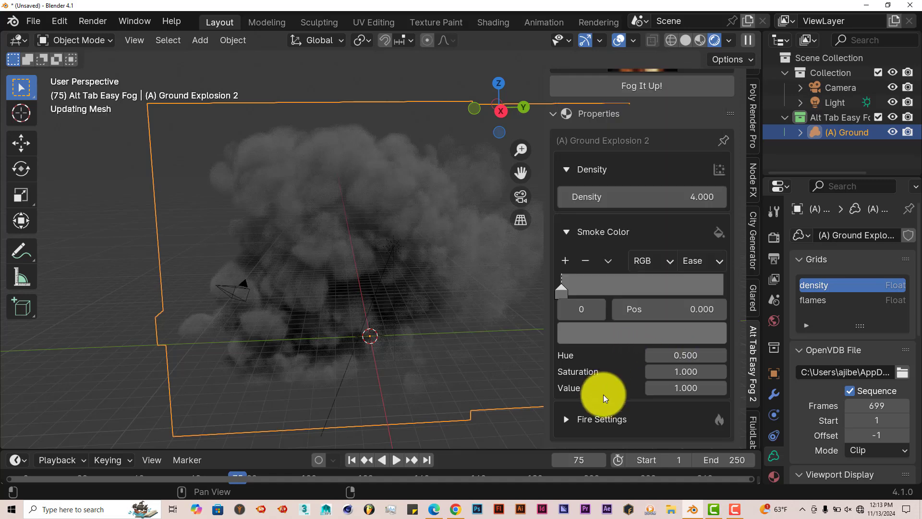
pyautogui.click(645, 336)
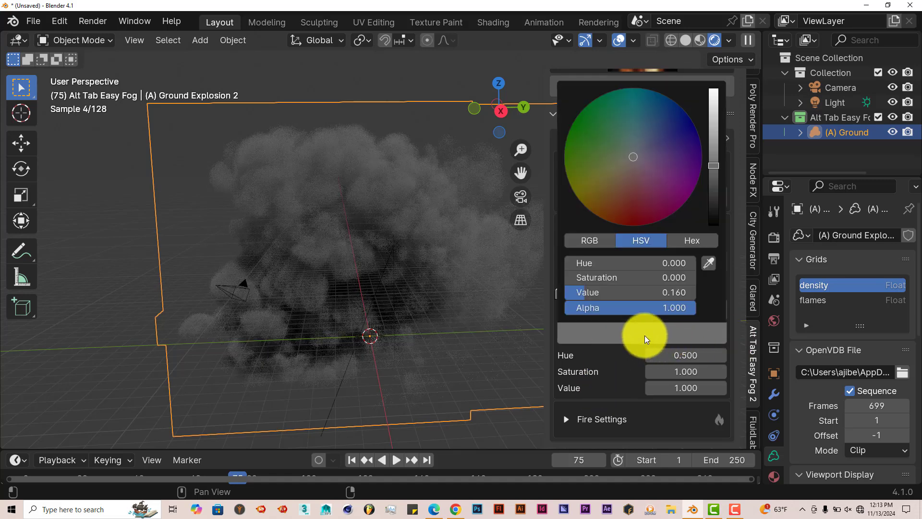
pyautogui.click(679, 126)
pyautogui.click(581, 133)
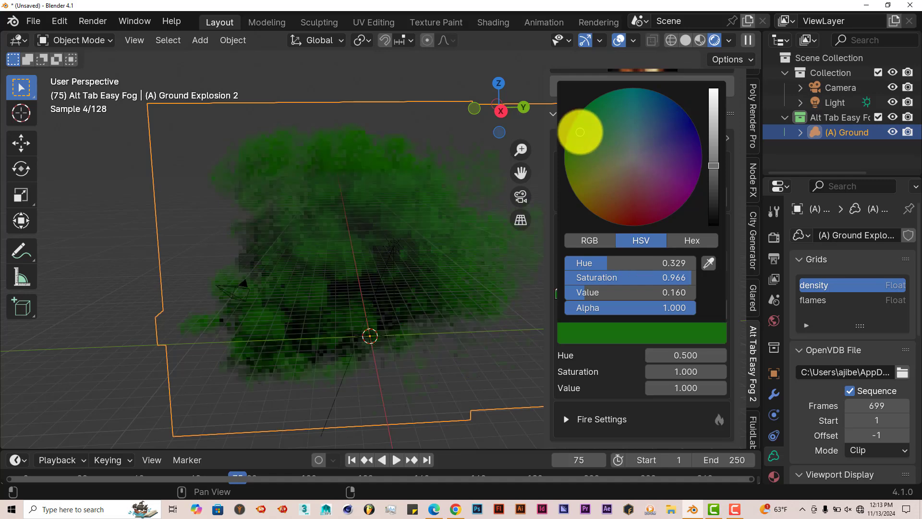
pyautogui.click(627, 219)
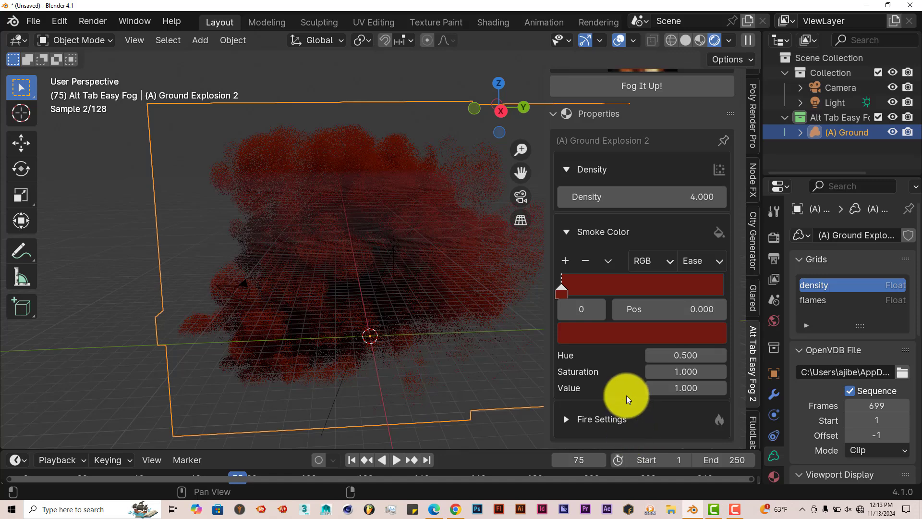
# Expand the Fire Settings section and review its emission, fire color and distribution settings
pyautogui.click(570, 420)
pyautogui.scroll(-8, 655, 408)
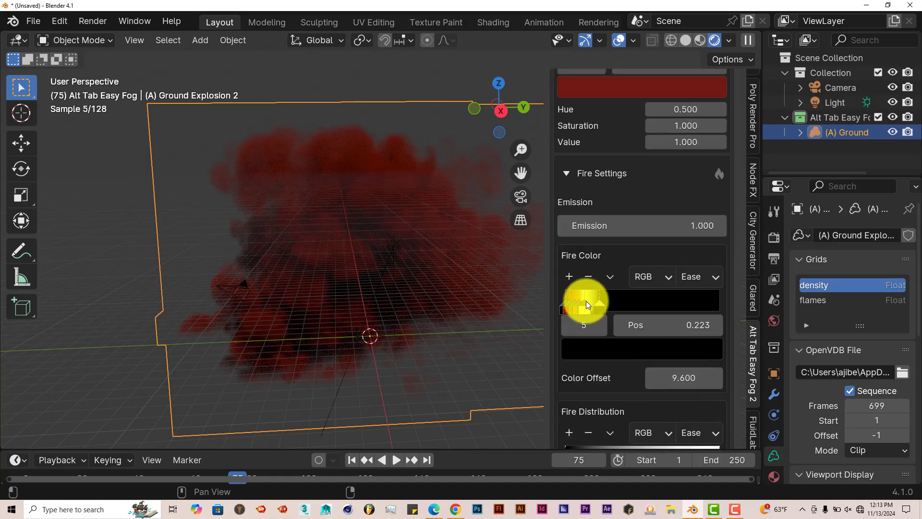
pyautogui.scroll(-4, 599, 335)
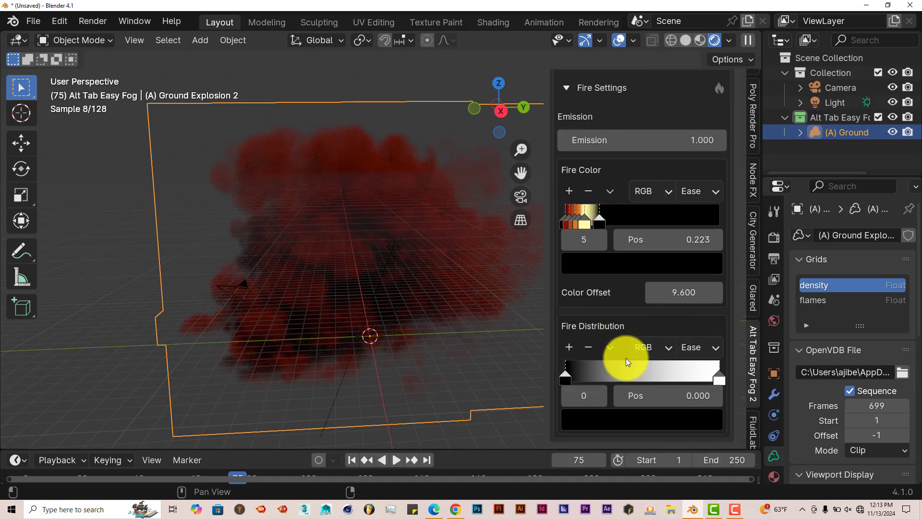
pyautogui.scroll(8, 626, 358)
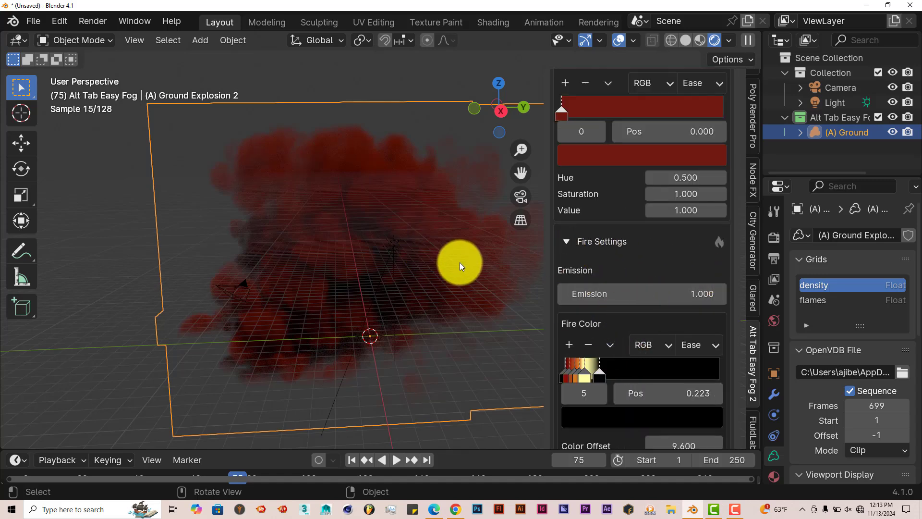
pyautogui.scroll(-2, 461, 258)
pyautogui.moveTo(521, 173); pyautogui.dragTo(459, 178)
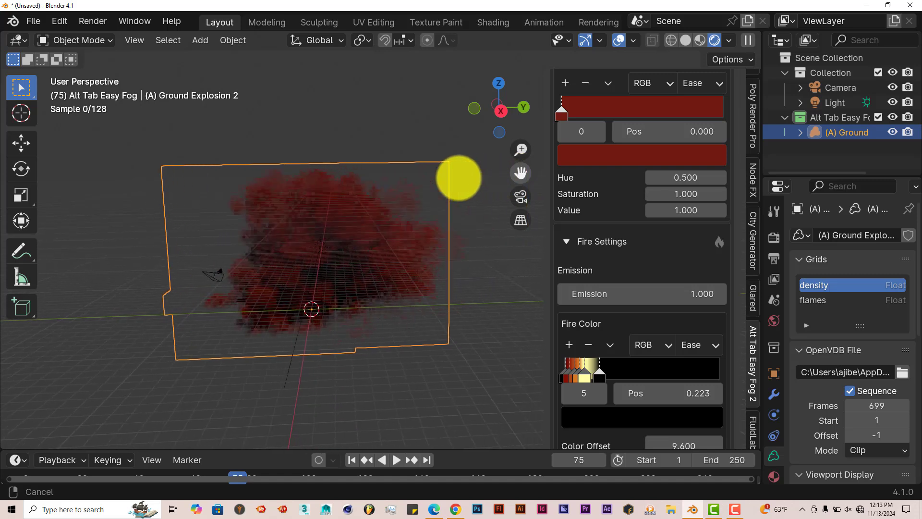
pyautogui.scroll(3, 454, 284)
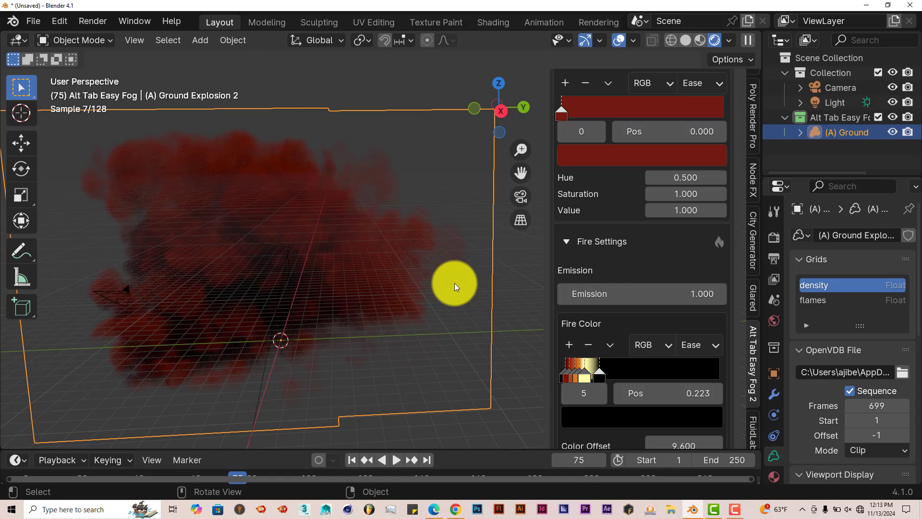
pyautogui.scroll(-2, 452, 283)
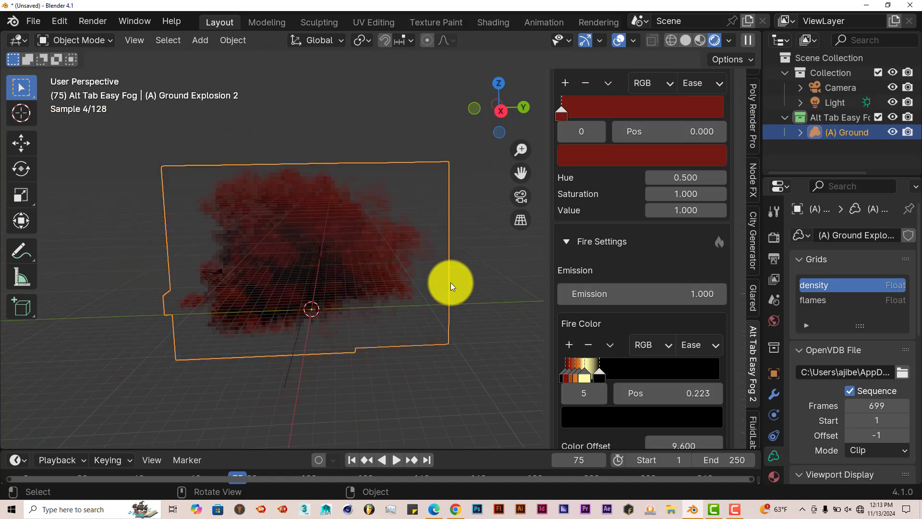
pyautogui.moveTo(437, 295); pyautogui.dragTo(417, 281, button='middle')
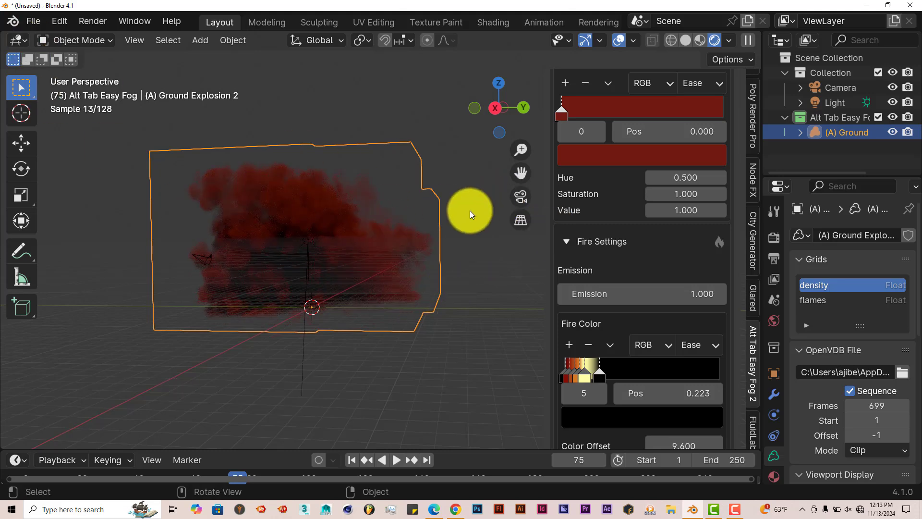
pyautogui.scroll(5, 648, 246)
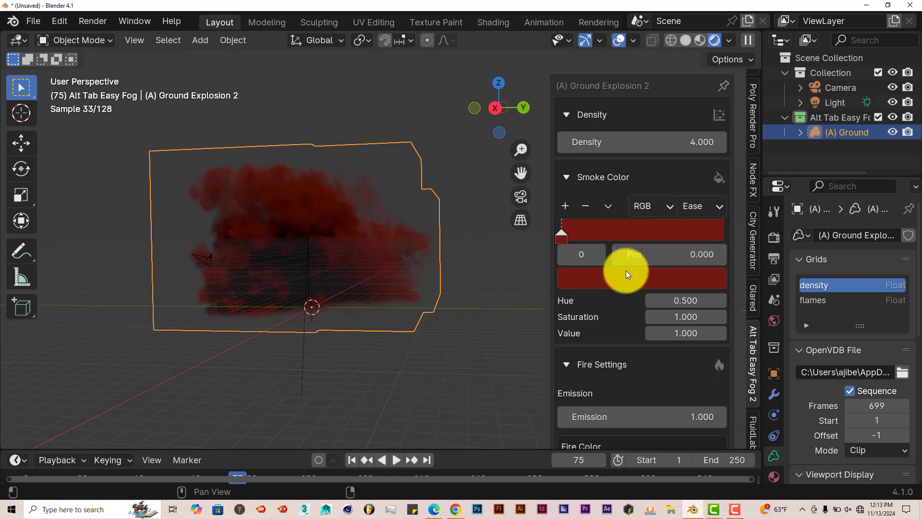
pyautogui.scroll(8, 627, 270)
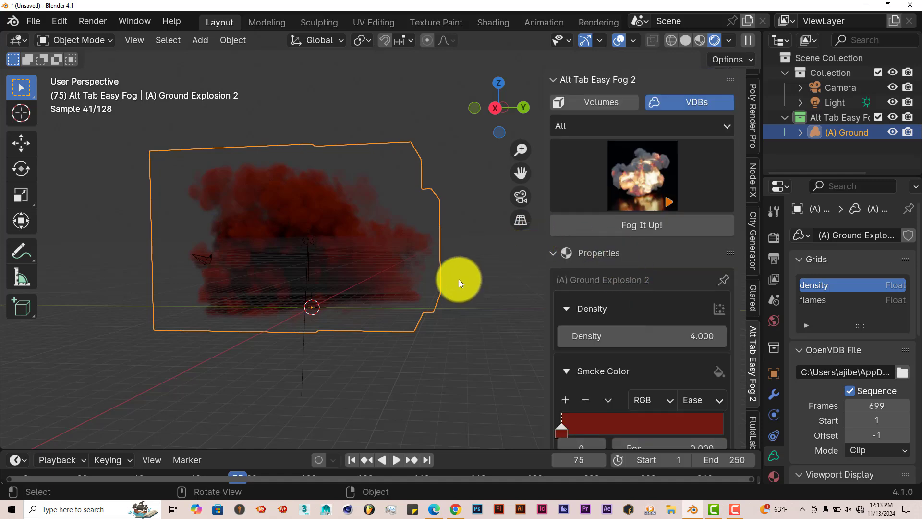
# Start a new general file without saving the current scene, and delete the default cube
pyautogui.click(37, 21)
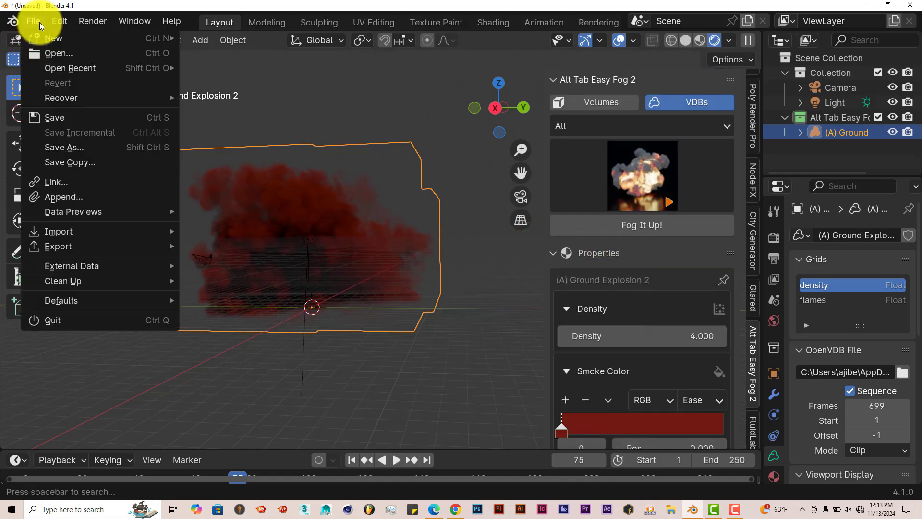
pyautogui.moveTo(173, 39)
pyautogui.click(224, 38)
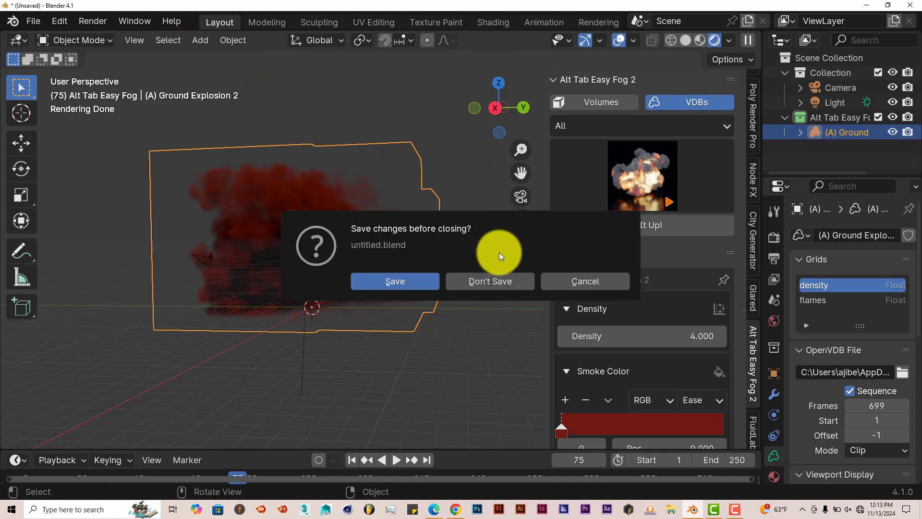
pyautogui.click(486, 283)
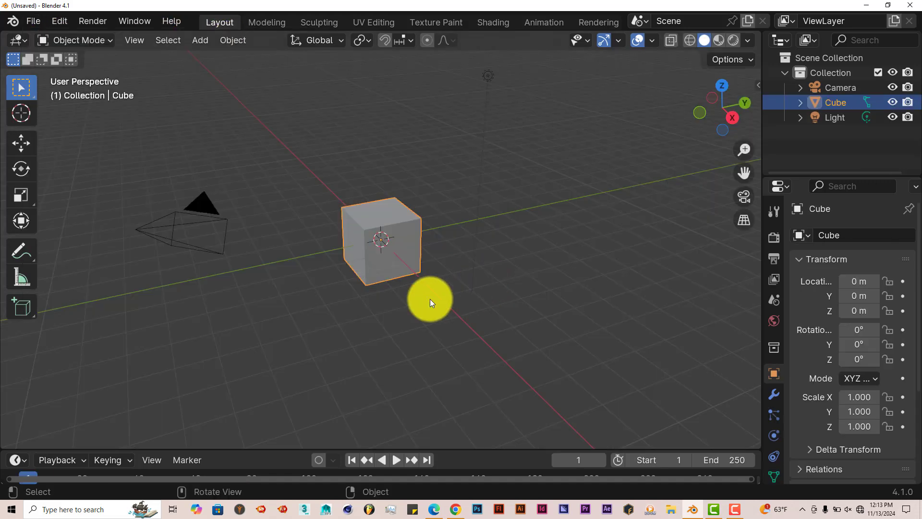
pyautogui.press('Delete')
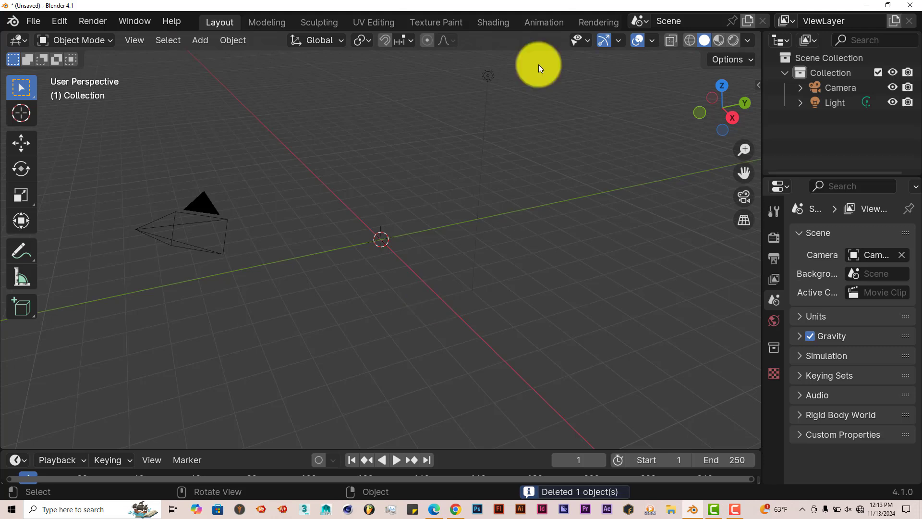
# Open the Alt Tab Easy Fog 2 sidebar tab and switch it to the Volumes category
pyautogui.click(758, 84)
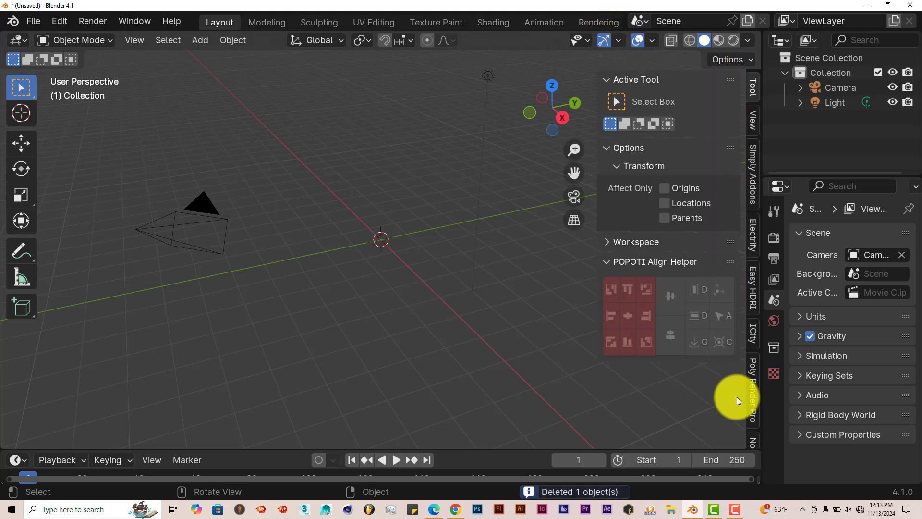
pyautogui.scroll(-8, 749, 382)
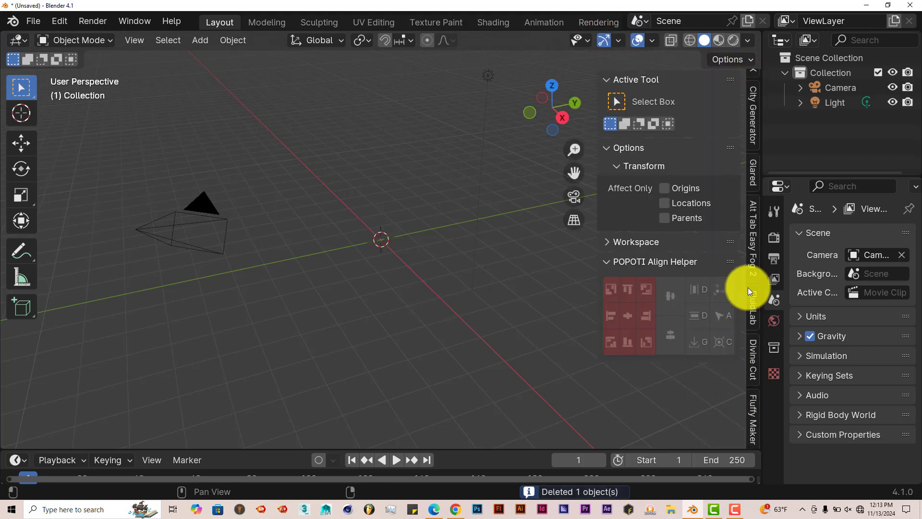
pyautogui.click(754, 248)
pyautogui.click(645, 103)
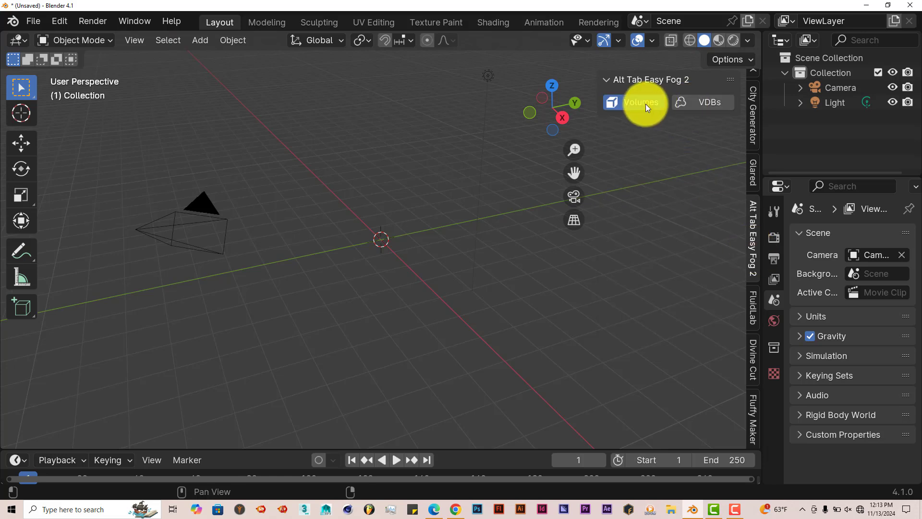
# Browse the volume presets, choose Tornado2, and add it to the scene with Fog It Up
pyautogui.click(659, 181)
pyautogui.scroll(-5, 673, 274)
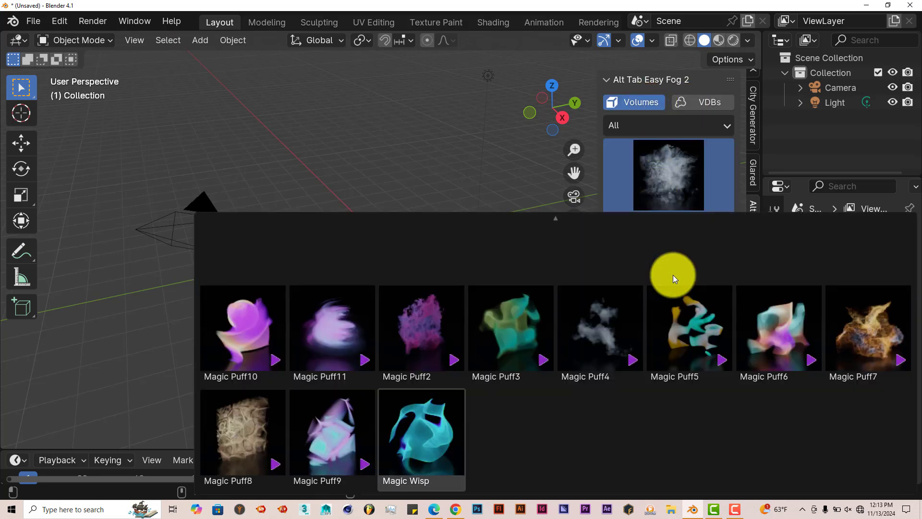
pyautogui.scroll(5, 669, 289)
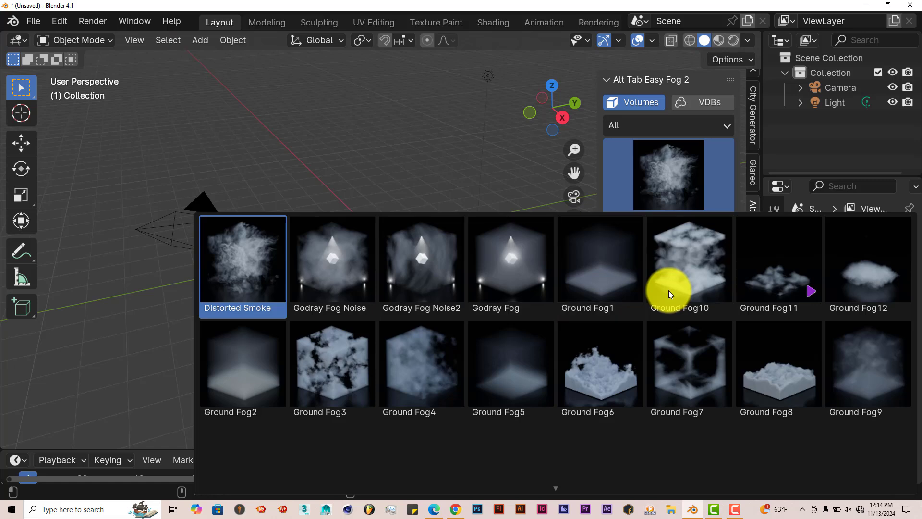
pyautogui.scroll(-5, 669, 290)
pyautogui.scroll(1, 668, 290)
pyautogui.scroll(1, 668, 290)
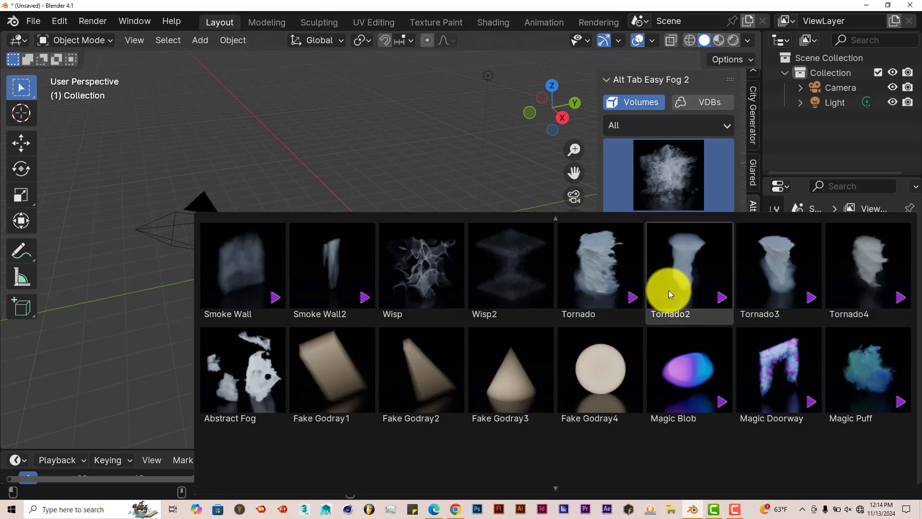
pyautogui.click(679, 268)
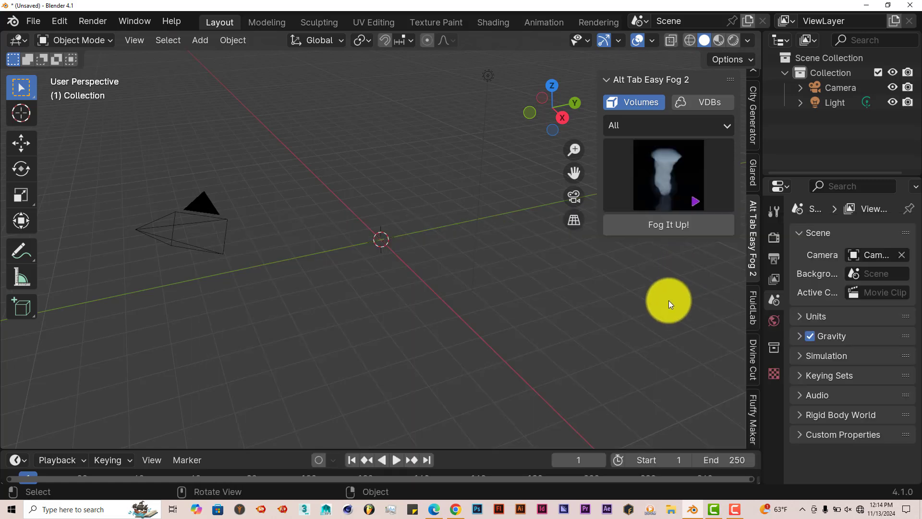
pyautogui.click(670, 226)
# Play the tornado animation, pause it, and return to the first frame
pyautogui.moveTo(456, 411); pyautogui.dragTo(406, 454, button='middle')
pyautogui.click(395, 459)
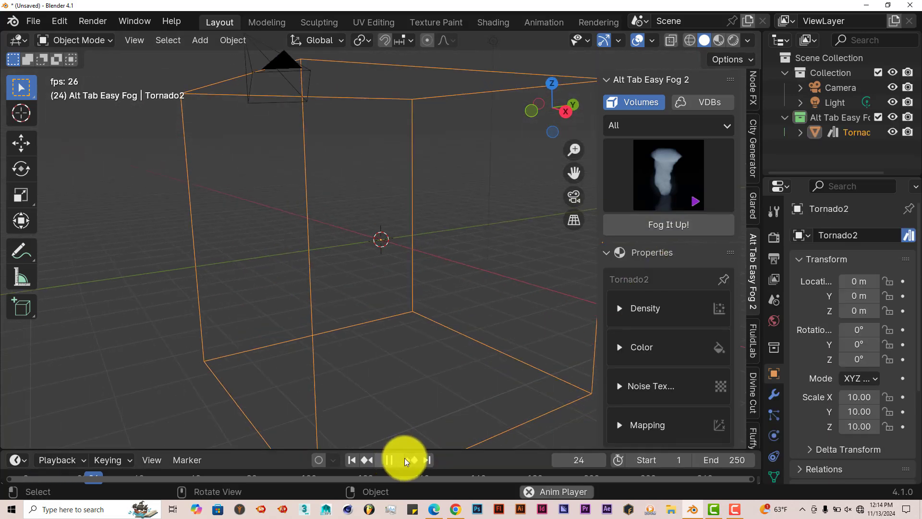
pyautogui.click(390, 458)
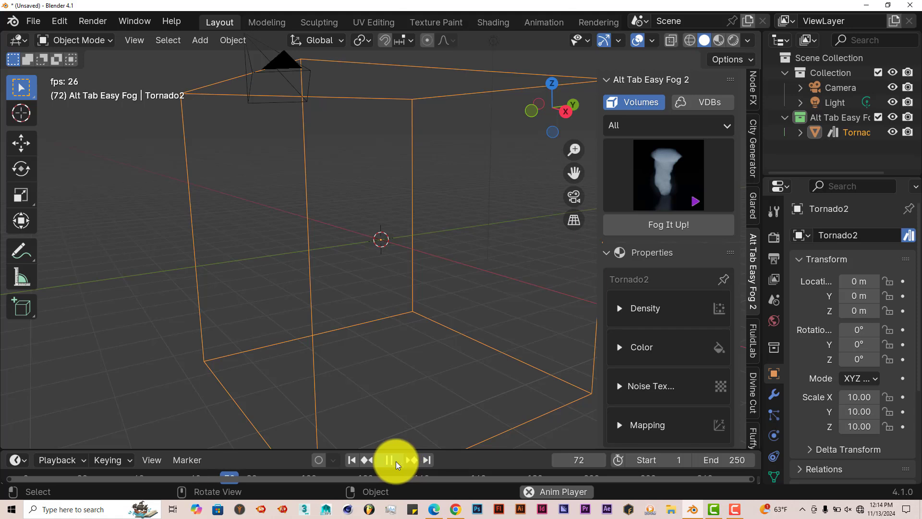
pyautogui.moveTo(435, 285); pyautogui.dragTo(460, 225, button='middle')
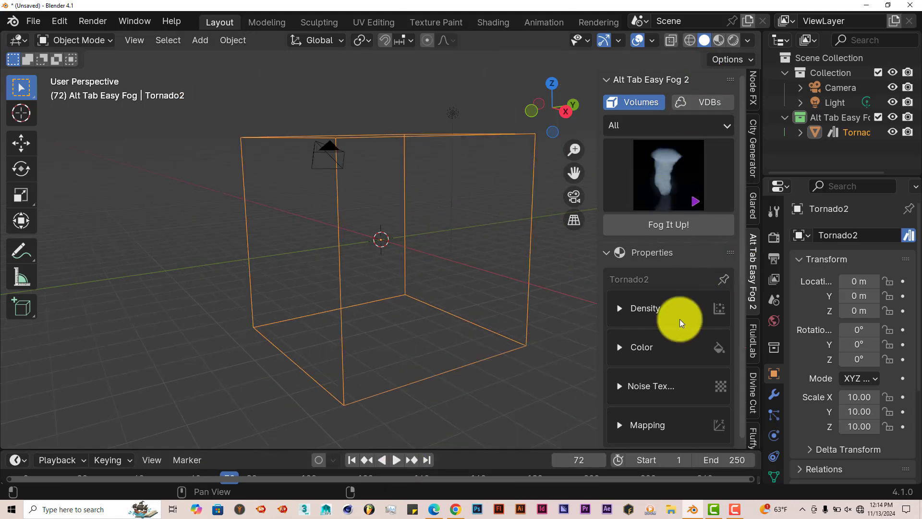
pyautogui.click(354, 460)
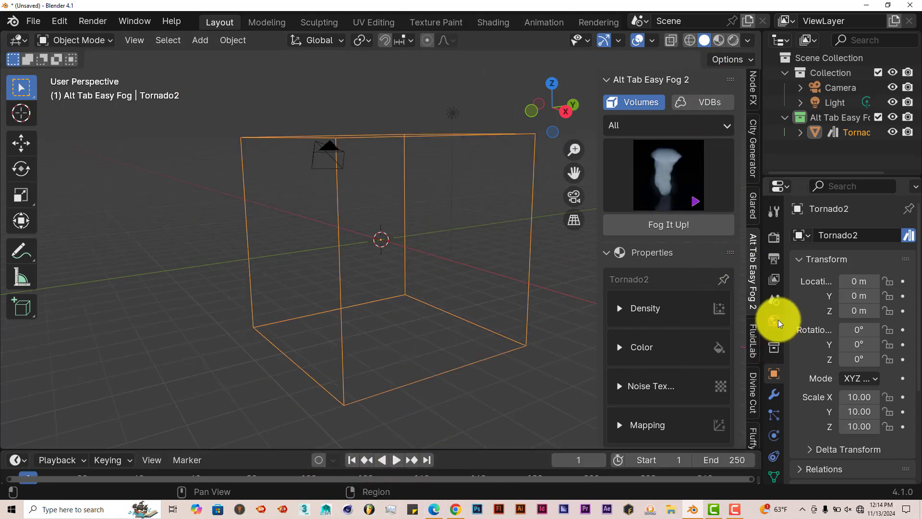
# Open the render properties and switch the render engine to Cycles
pyautogui.scroll(-3, 773, 444)
pyautogui.scroll(3, 765, 274)
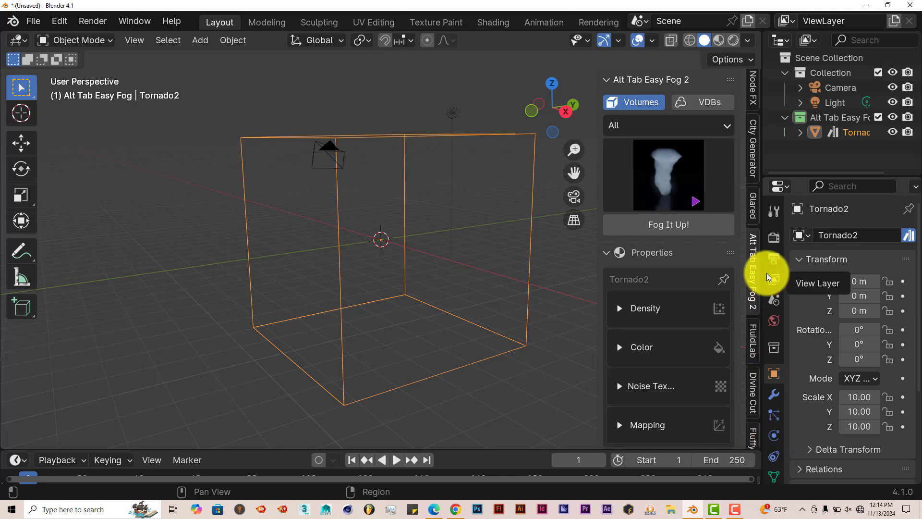
pyautogui.click(775, 237)
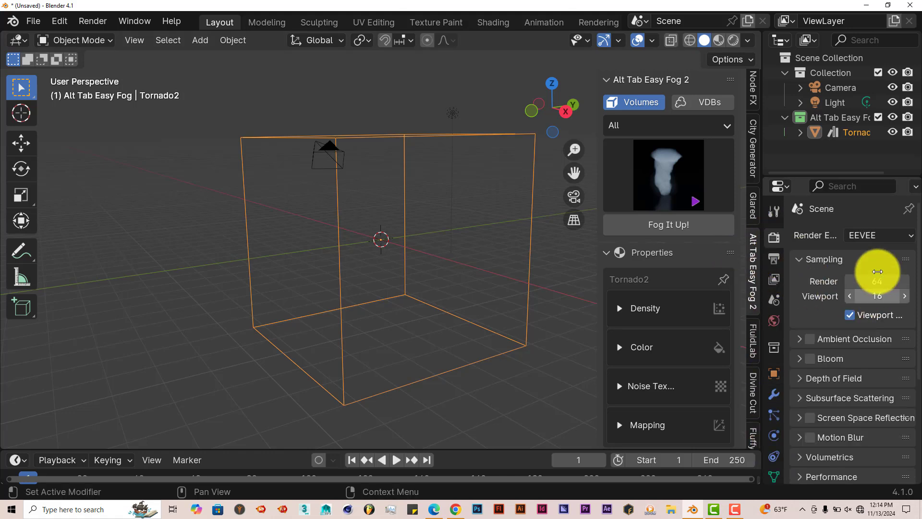
pyautogui.click(877, 236)
pyautogui.click(862, 286)
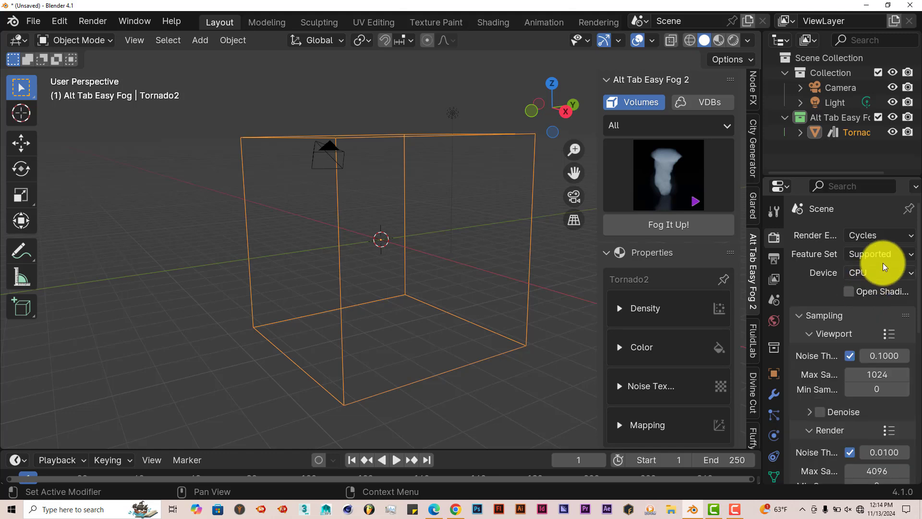
# Set the render device to GPU Compute and the viewport maximum samples to 128
pyautogui.click(880, 273)
pyautogui.click(877, 307)
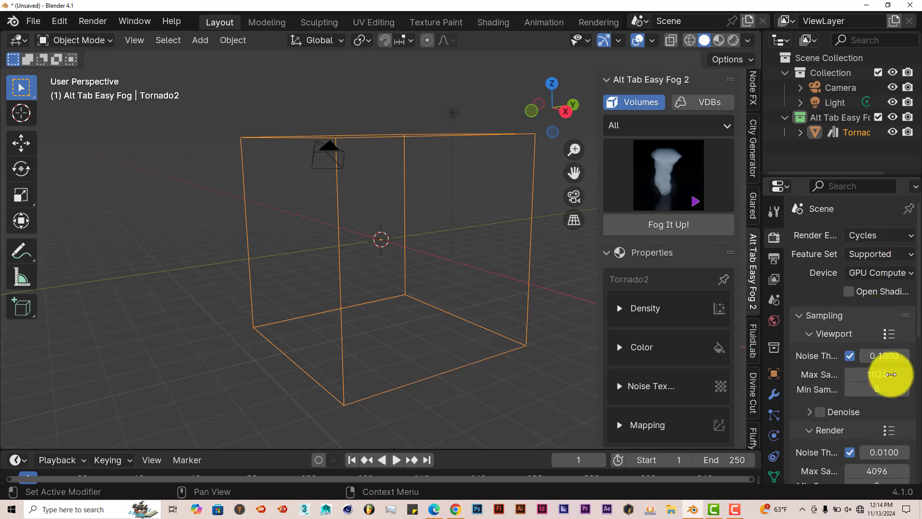
pyautogui.click(877, 373)
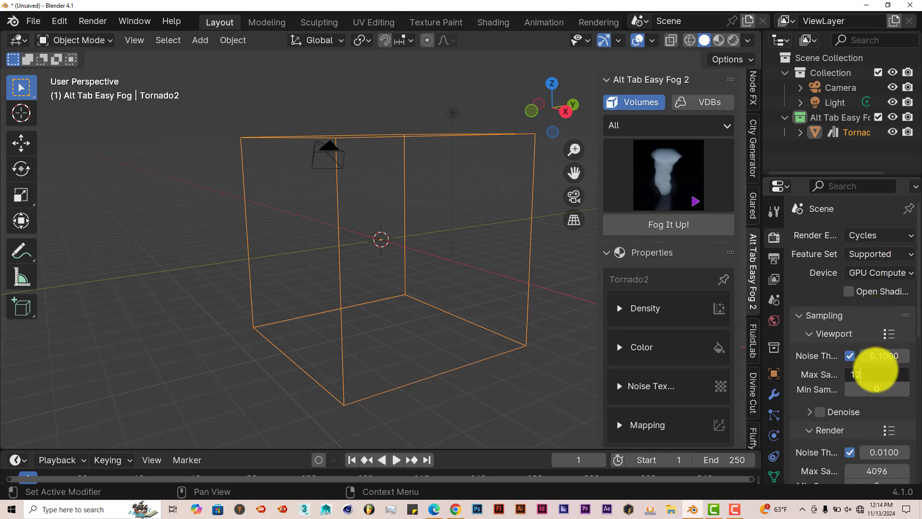
pyautogui.press('Return')
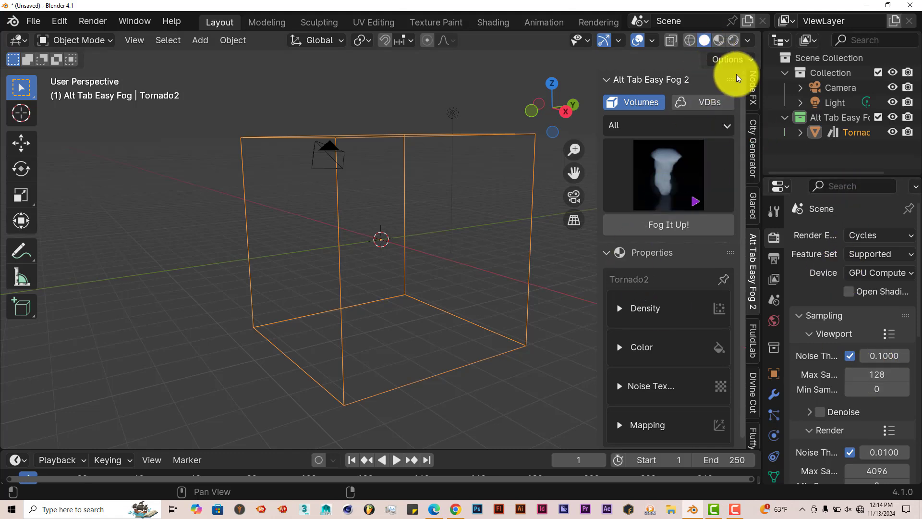
# Switch the viewport shading to Rendered to preview the tornado
pyautogui.click(733, 40)
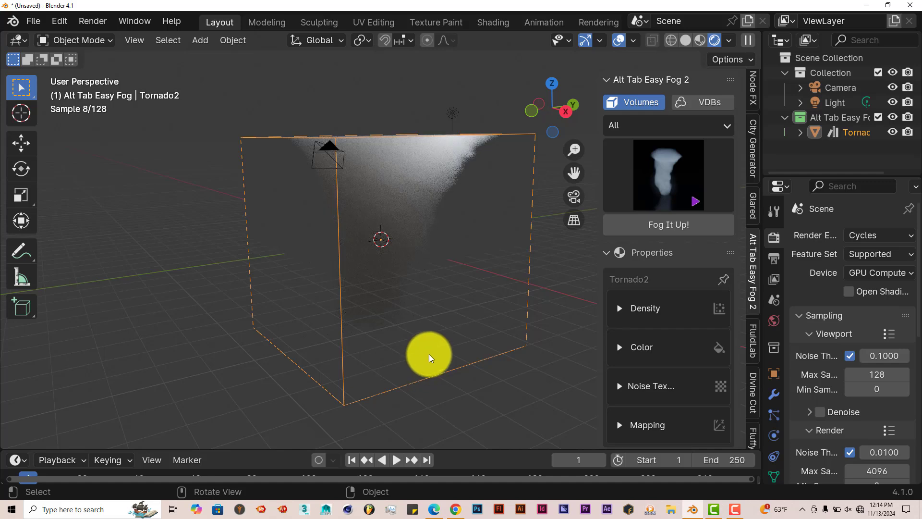
pyautogui.moveTo(391, 321); pyautogui.dragTo(381, 263, button='middle')
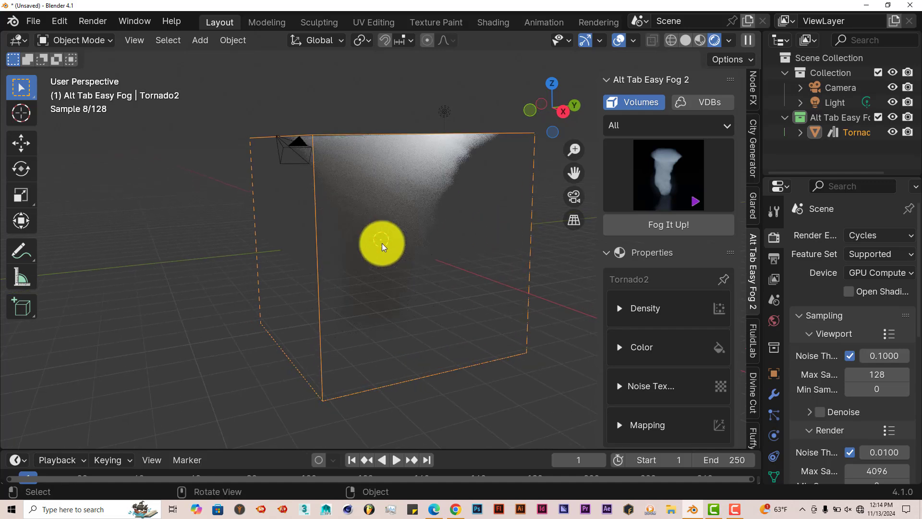
# Select the light and move it up above the corner of the tornado volume
pyautogui.click(846, 104)
pyautogui.moveTo(462, 315); pyautogui.dragTo(185, 251, button='middle')
pyautogui.click(21, 142)
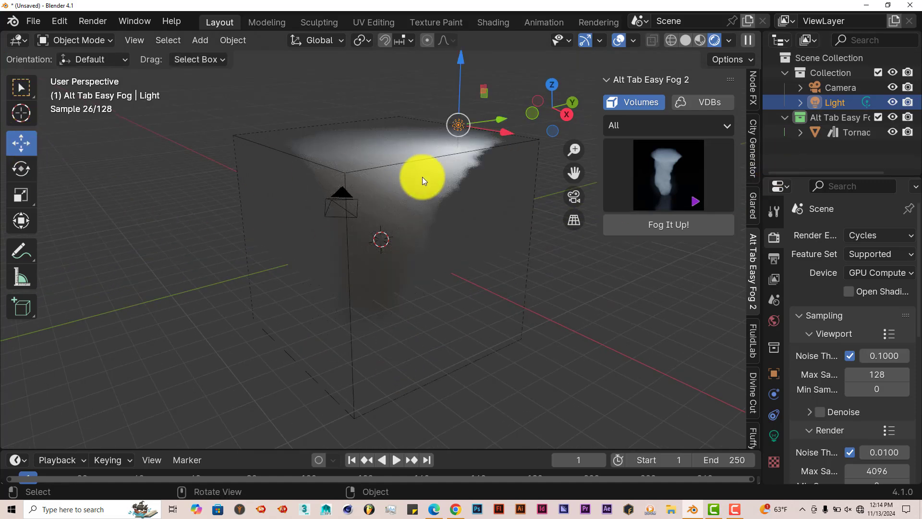
pyautogui.scroll(-2, 423, 178)
pyautogui.moveTo(477, 176); pyautogui.dragTo(534, 200)
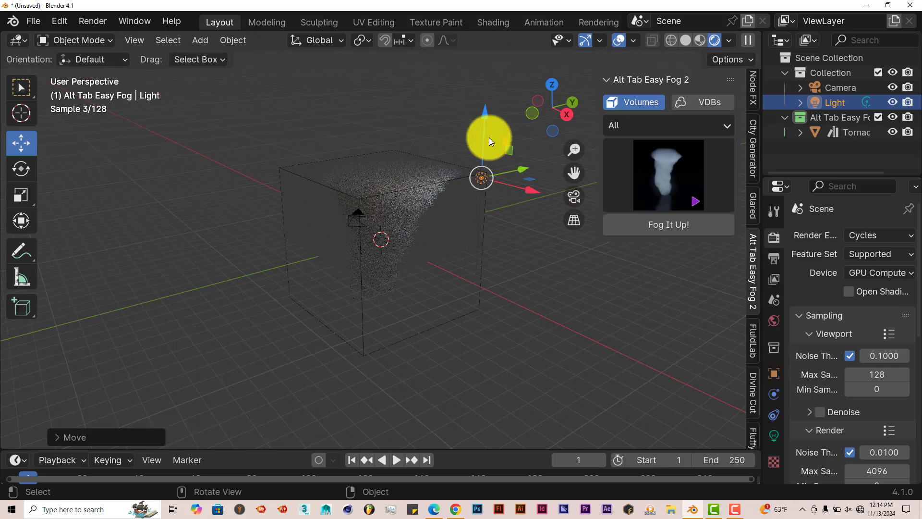
pyautogui.moveTo(487, 115); pyautogui.dragTo(484, 80)
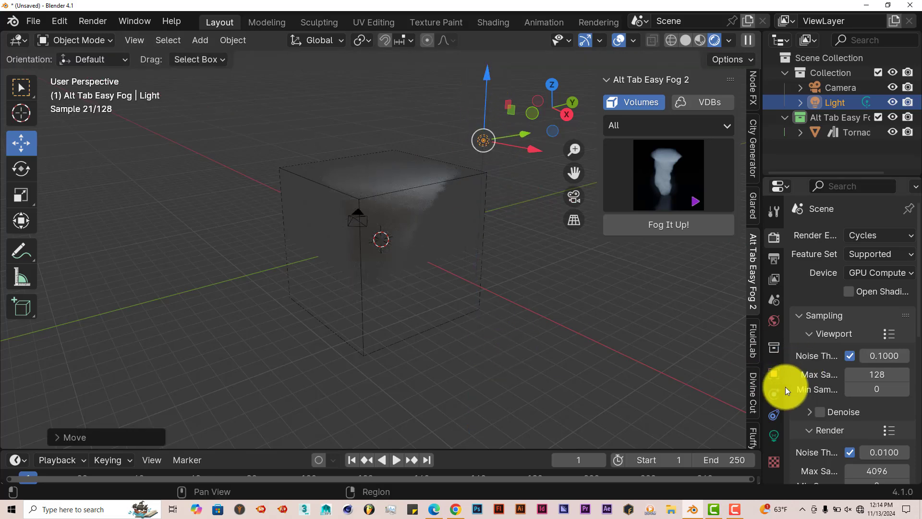
# Open the light properties and change the light type to Sun
pyautogui.click(773, 434)
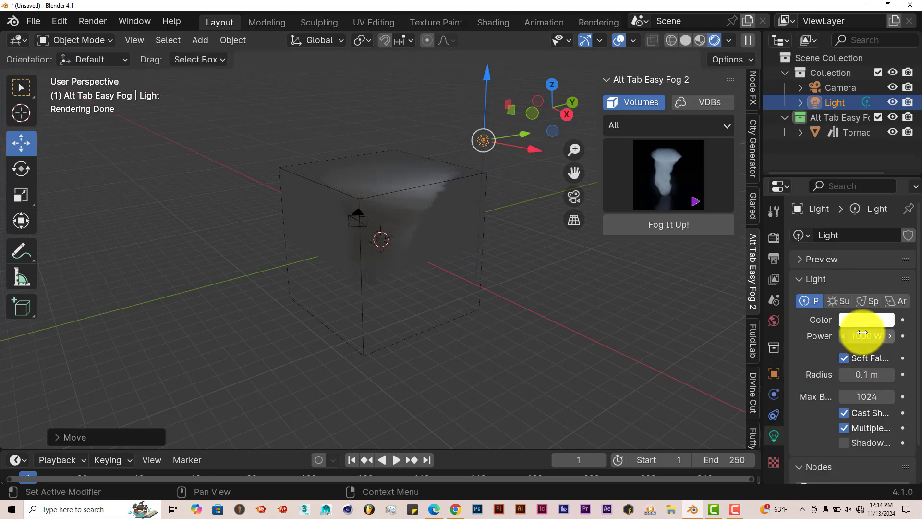
pyautogui.click(837, 301)
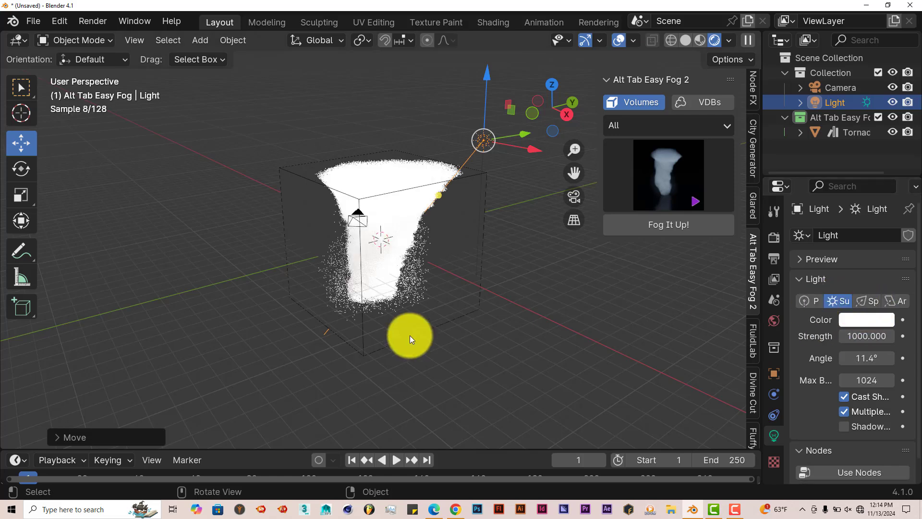
pyautogui.moveTo(410, 335); pyautogui.dragTo(437, 317, button='middle')
# Set the sun light's color to a warm pale yellow and its strength to 10
pyautogui.click(875, 318)
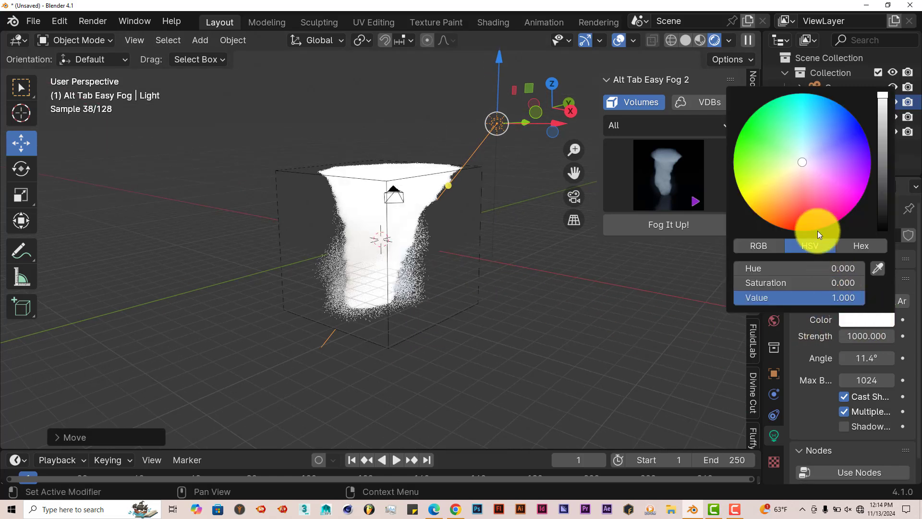
pyautogui.click(794, 166)
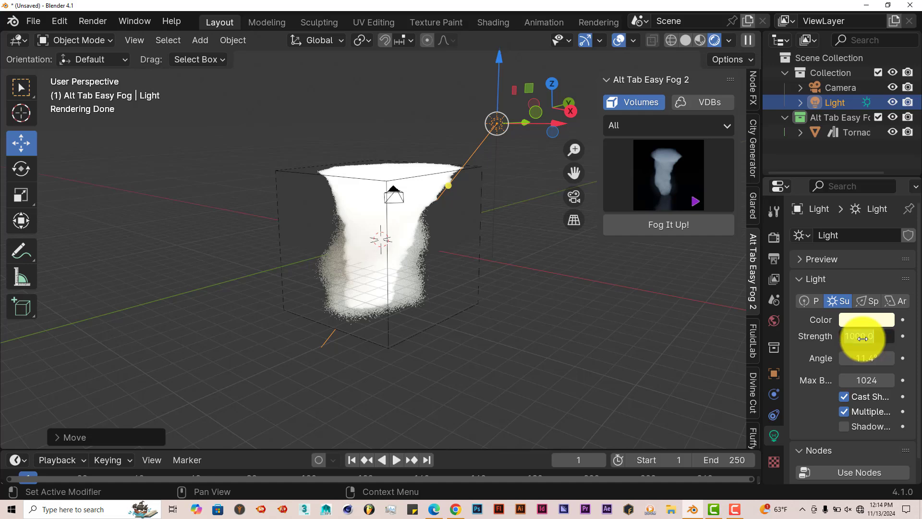
pyautogui.click(863, 338)
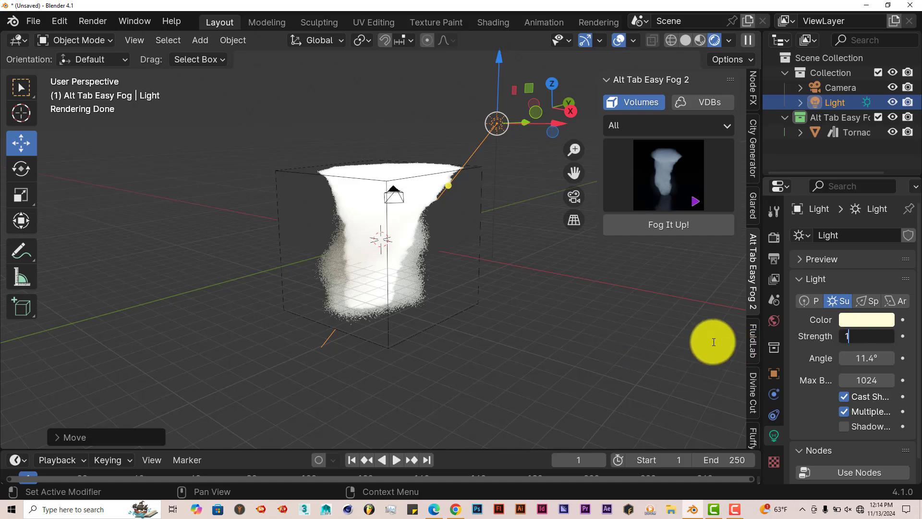
pyautogui.write('10')
pyautogui.press('Return')
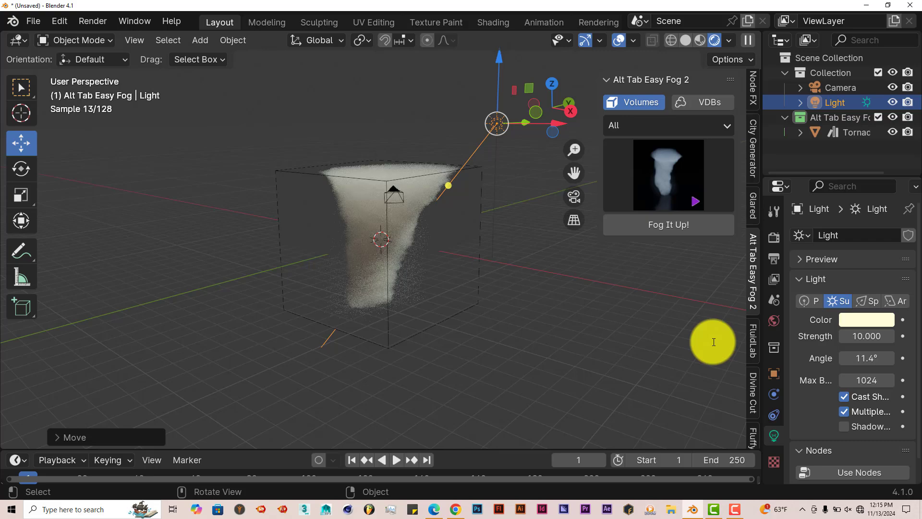
# Play the tornado animation in the rendered viewport and stop playback at frame 147
pyautogui.scroll(3, 548, 313)
pyautogui.moveTo(547, 309); pyautogui.dragTo(554, 309, button='middle')
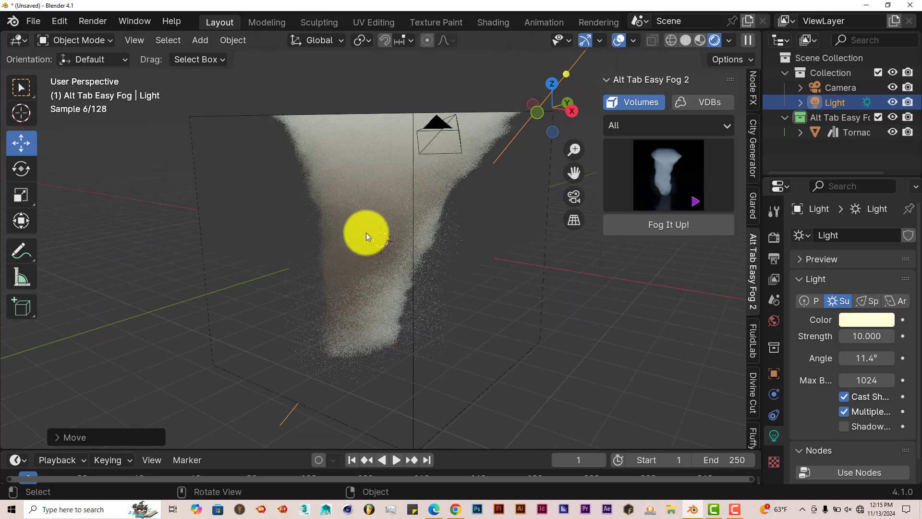
pyautogui.moveTo(382, 264); pyautogui.dragTo(484, 269, button='middle')
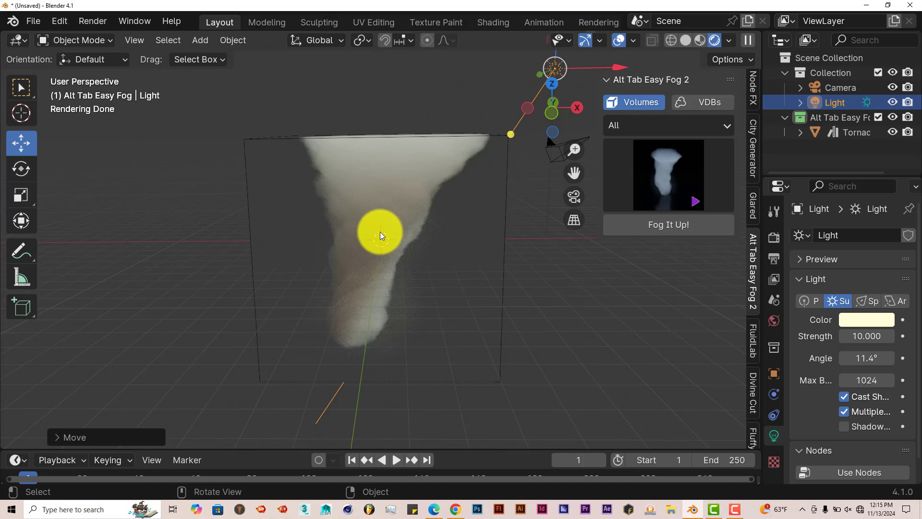
pyautogui.click(396, 457)
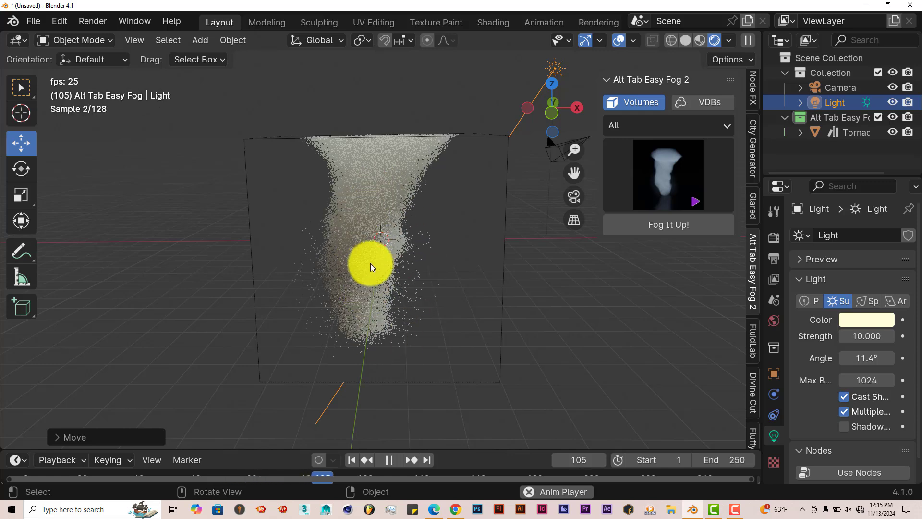
pyautogui.click(389, 460)
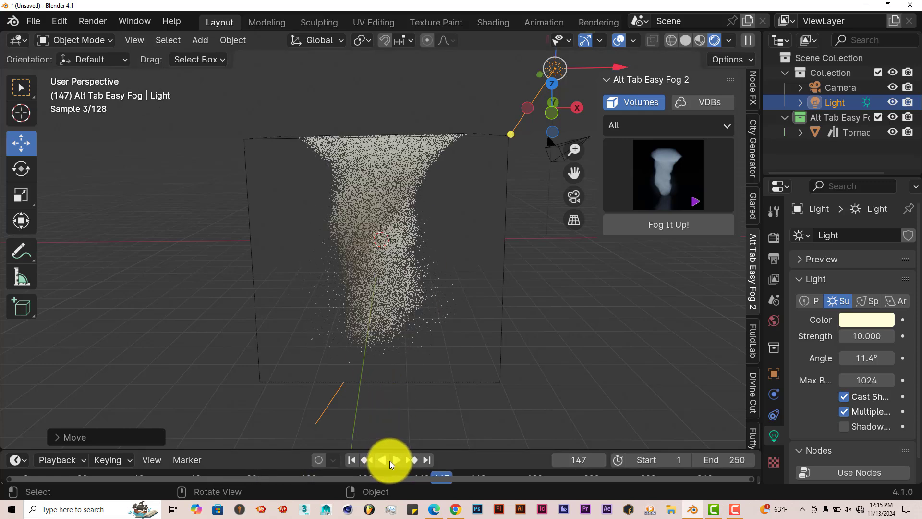
# Zoom in and orbit around the tornado to examine the rendered volume up close
pyautogui.moveTo(515, 319); pyautogui.dragTo(415, 327, button='middle')
pyautogui.scroll(4, 381, 325)
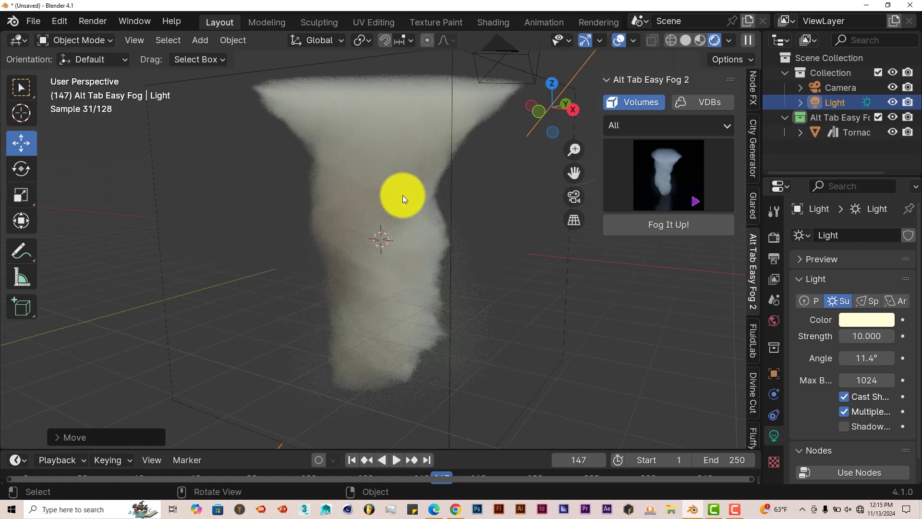
pyautogui.moveTo(364, 278); pyautogui.dragTo(439, 312, button='middle')
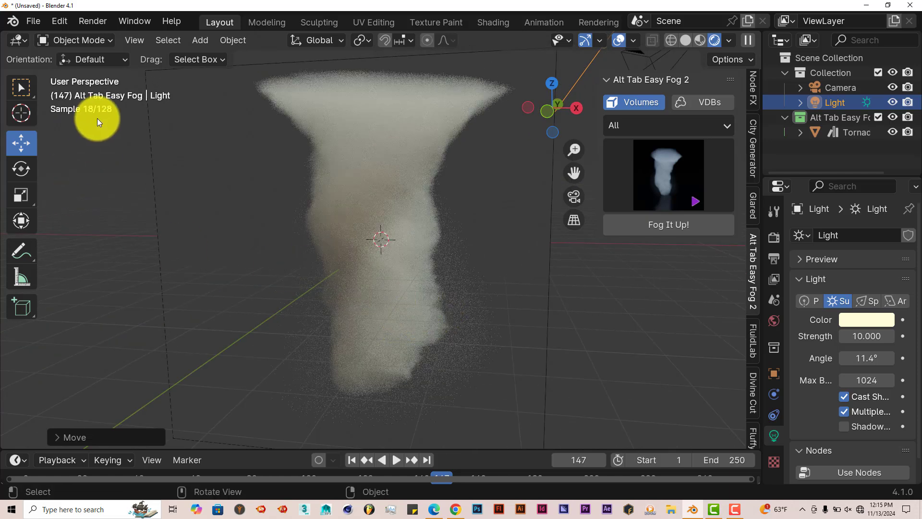
pyautogui.moveTo(420, 316); pyautogui.dragTo(431, 331, button='middle')
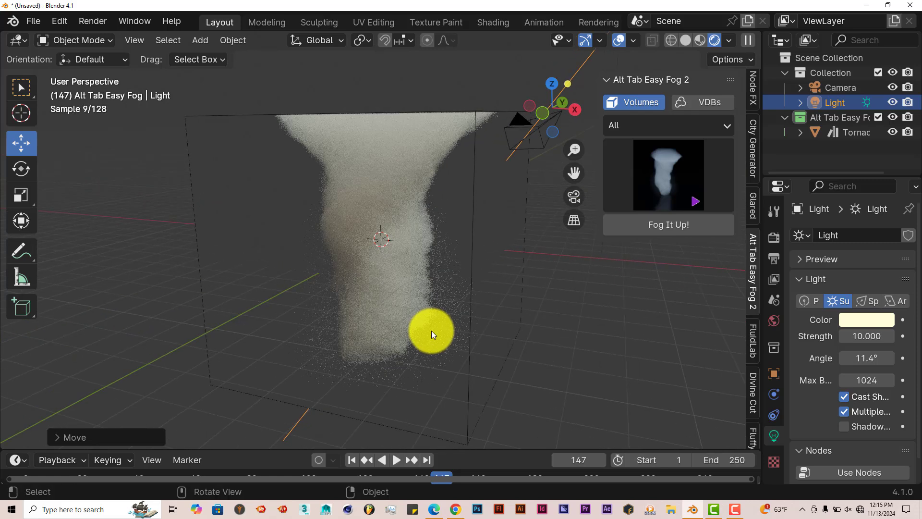